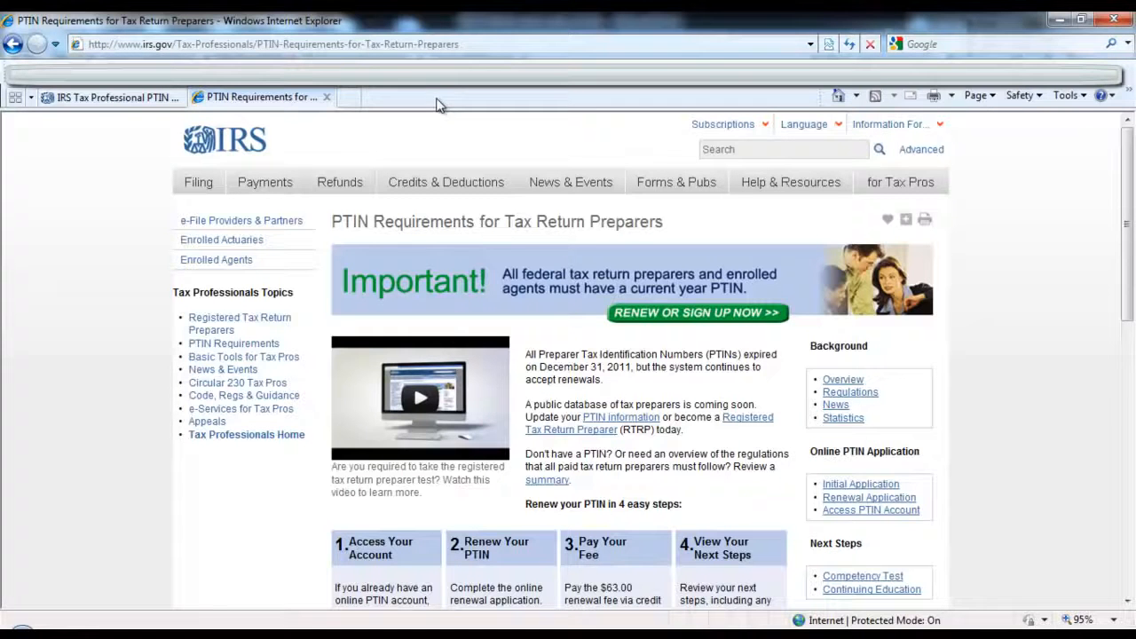
pyautogui.click(420, 42)
pyautogui.write('www')
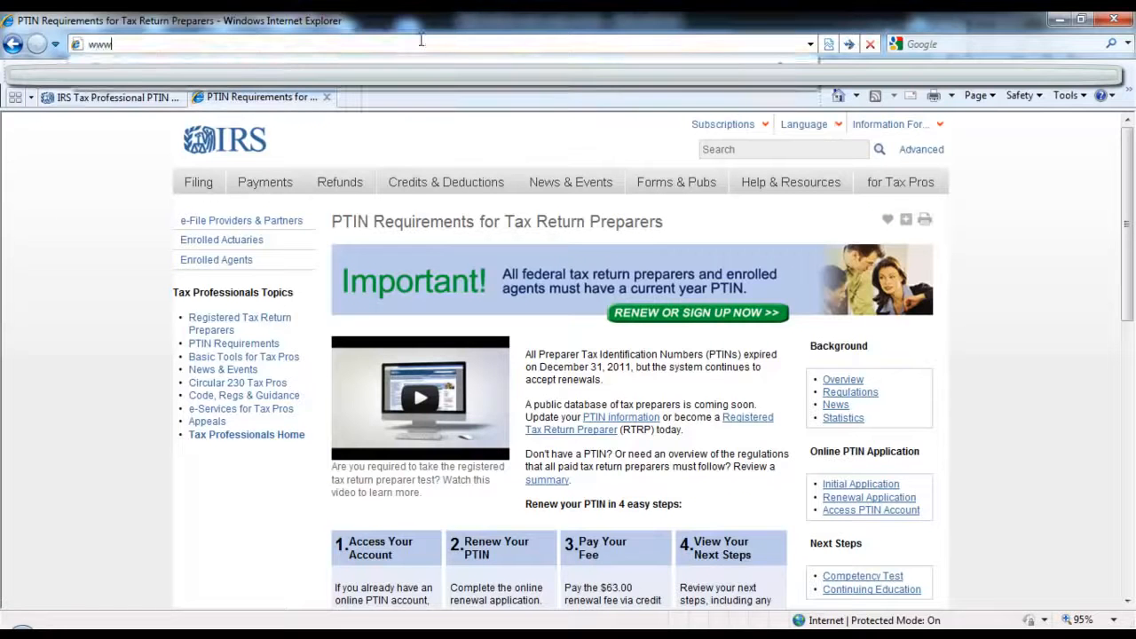
pyautogui.write('.irs.gov/')
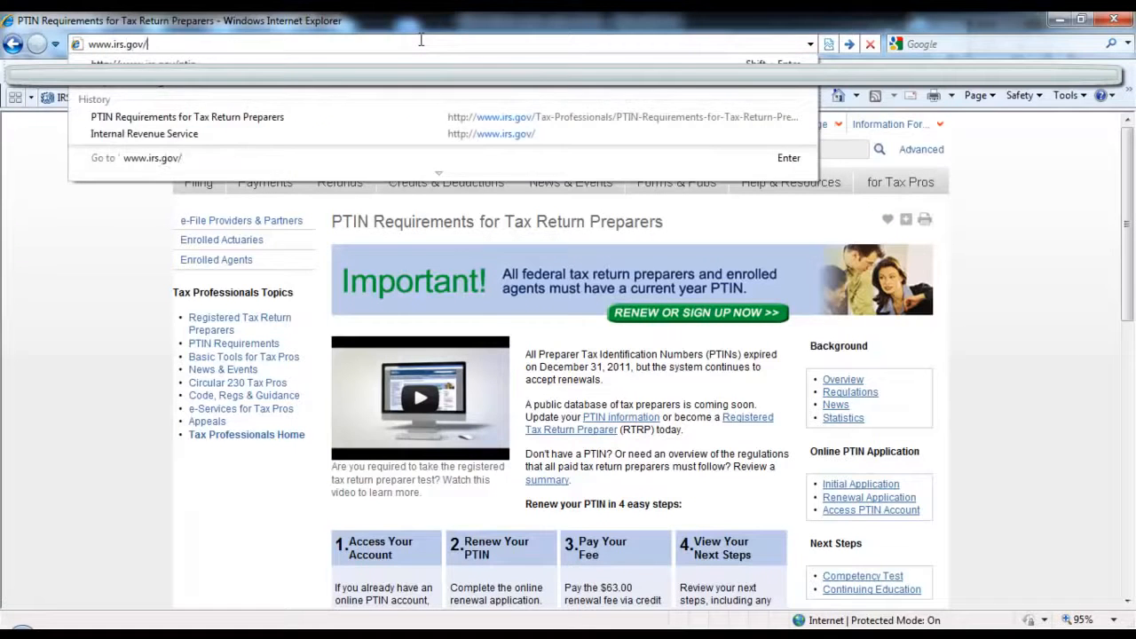
pyautogui.write('ptin')
pyautogui.press('Return')
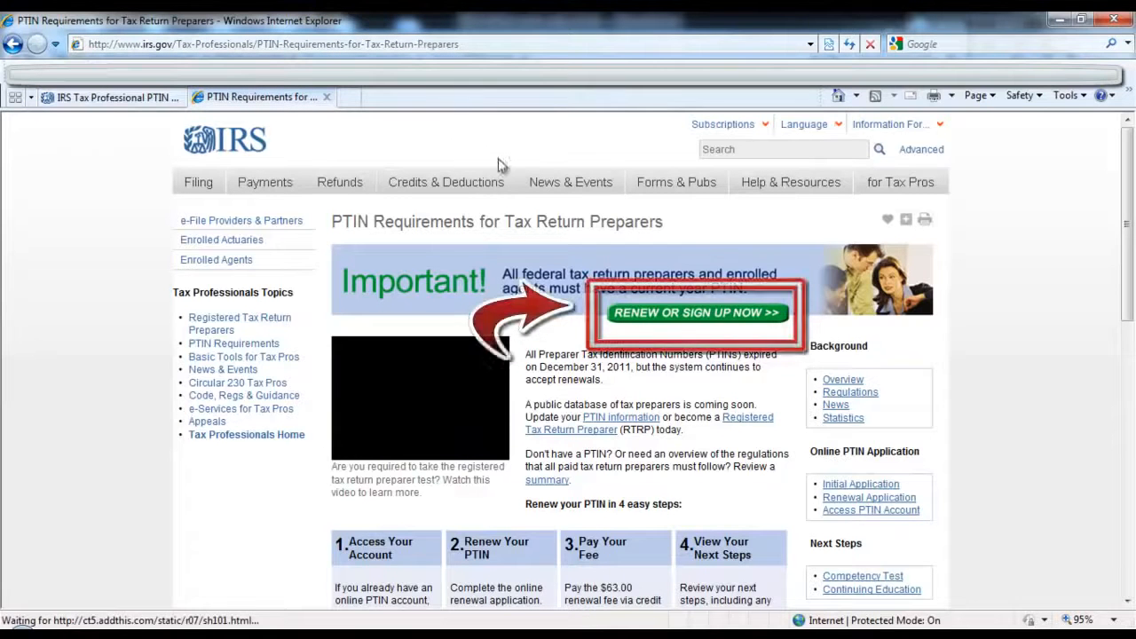
pyautogui.click(728, 307)
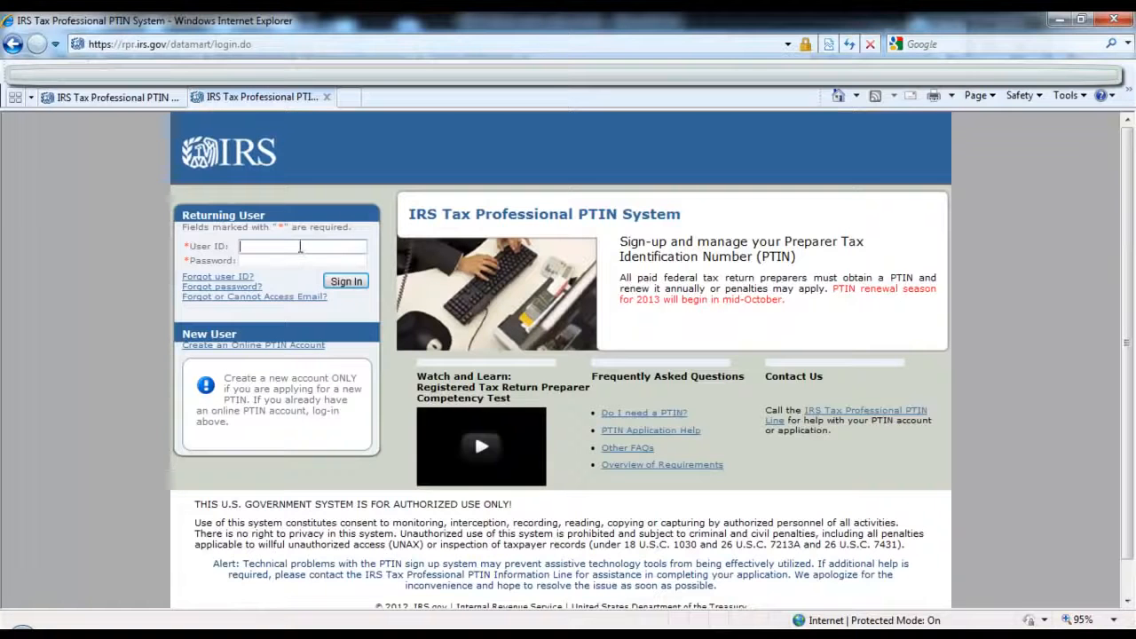
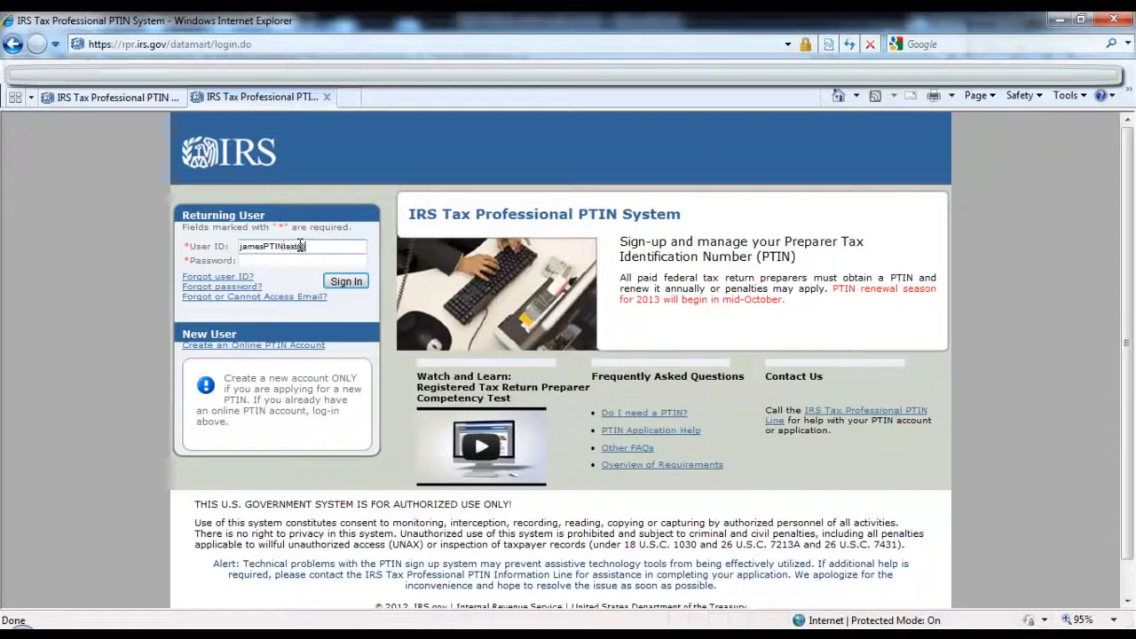
# Step: Sign in to the PTIN system as a returning user with the account's user ID and password
pyautogui.press('Tab')
pyautogui.write('**********')
pyautogui.press('Return')
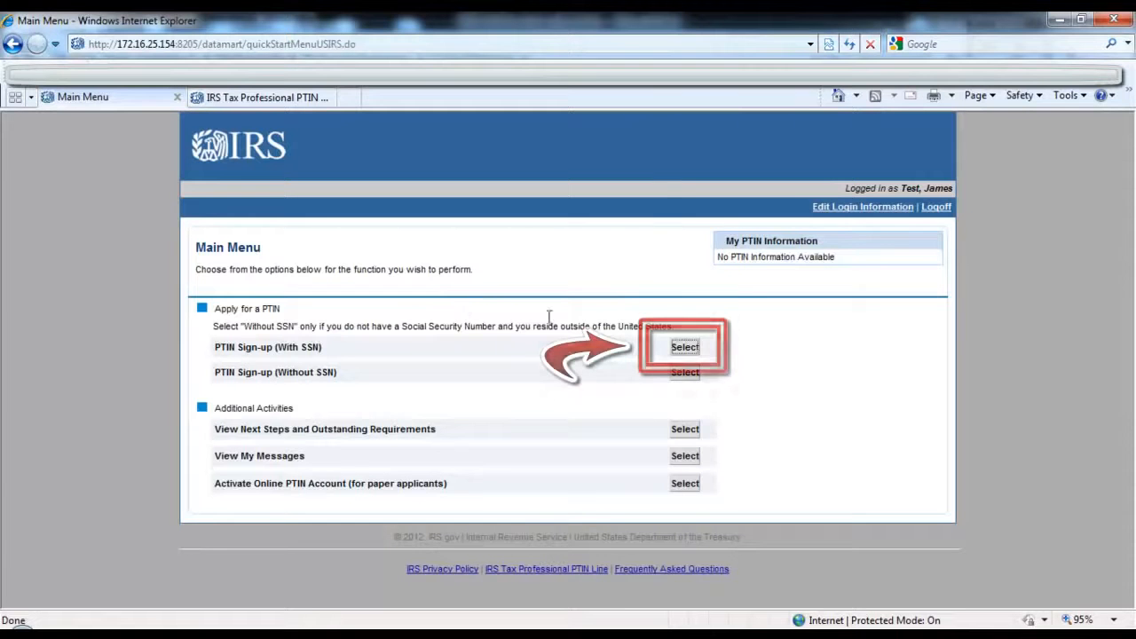
# Step: Begin the PTIN Sign-up (With SSN) application, then enter and confirm the Social Security number in the personal information
pyautogui.click(688, 351)
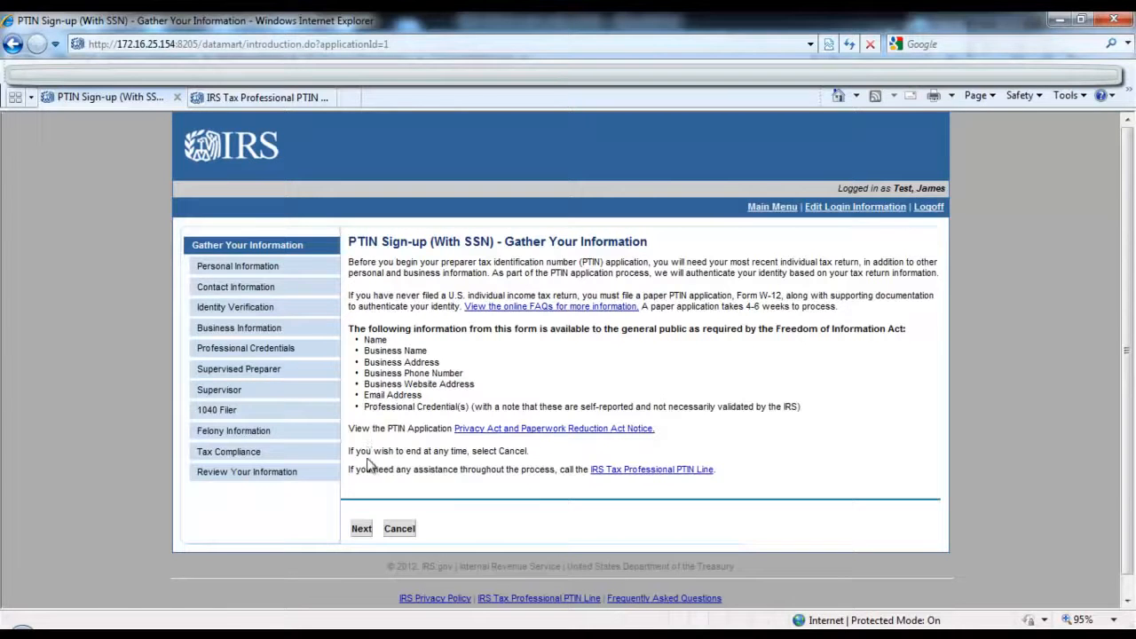
pyautogui.click(362, 529)
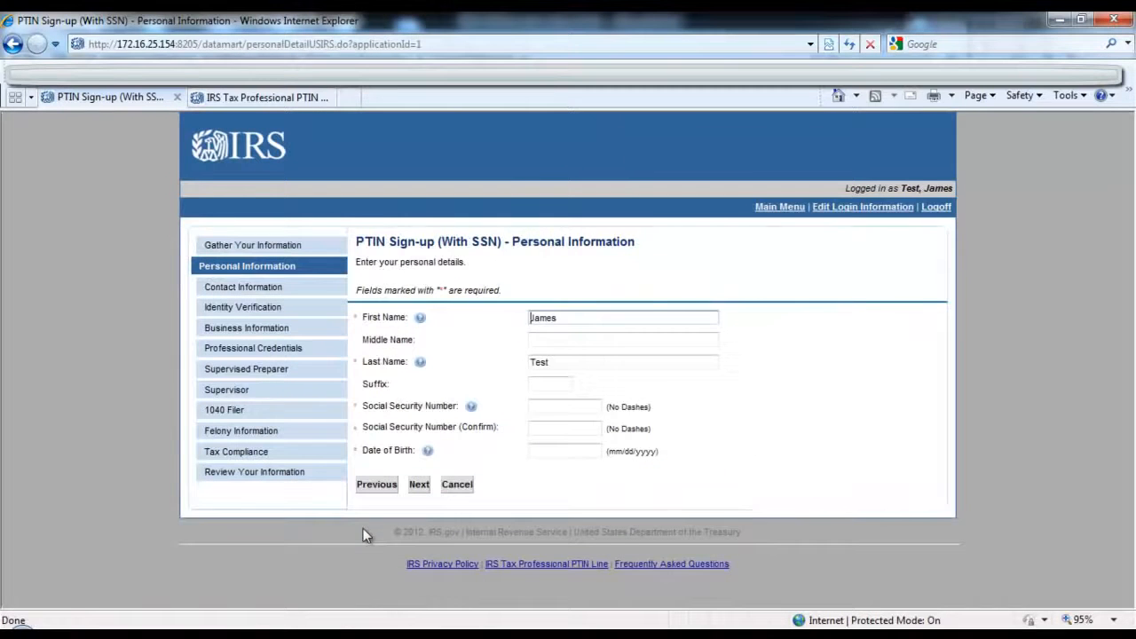
pyautogui.click(553, 406)
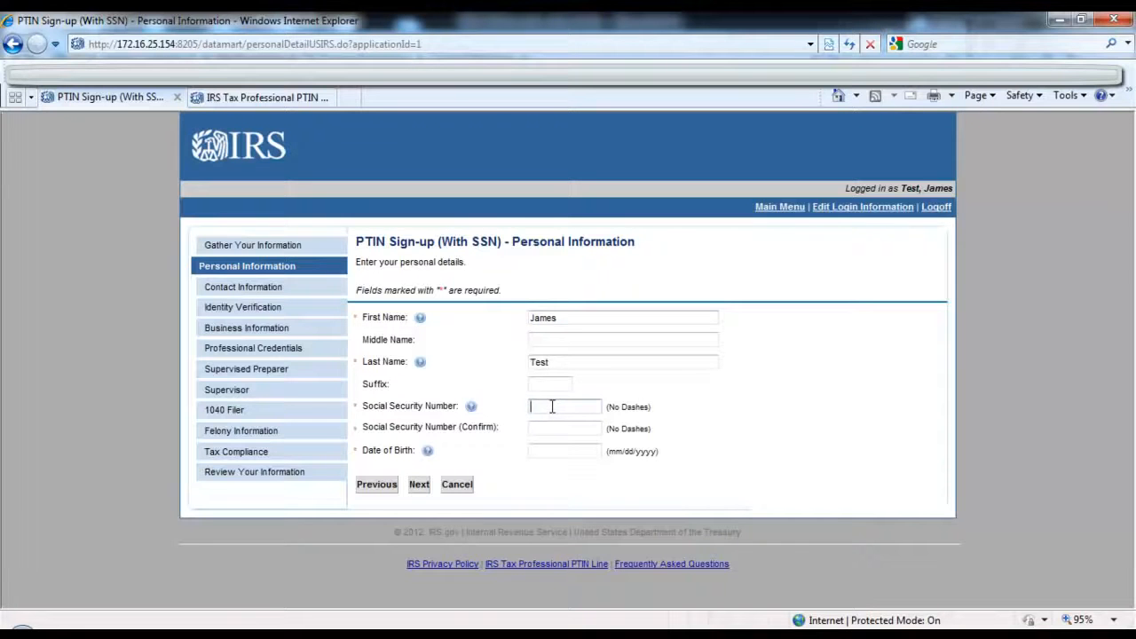
pyautogui.write('••••••••')
pyautogui.press('Tab')
pyautogui.write('•••••••••')
pyautogui.press('Tab')
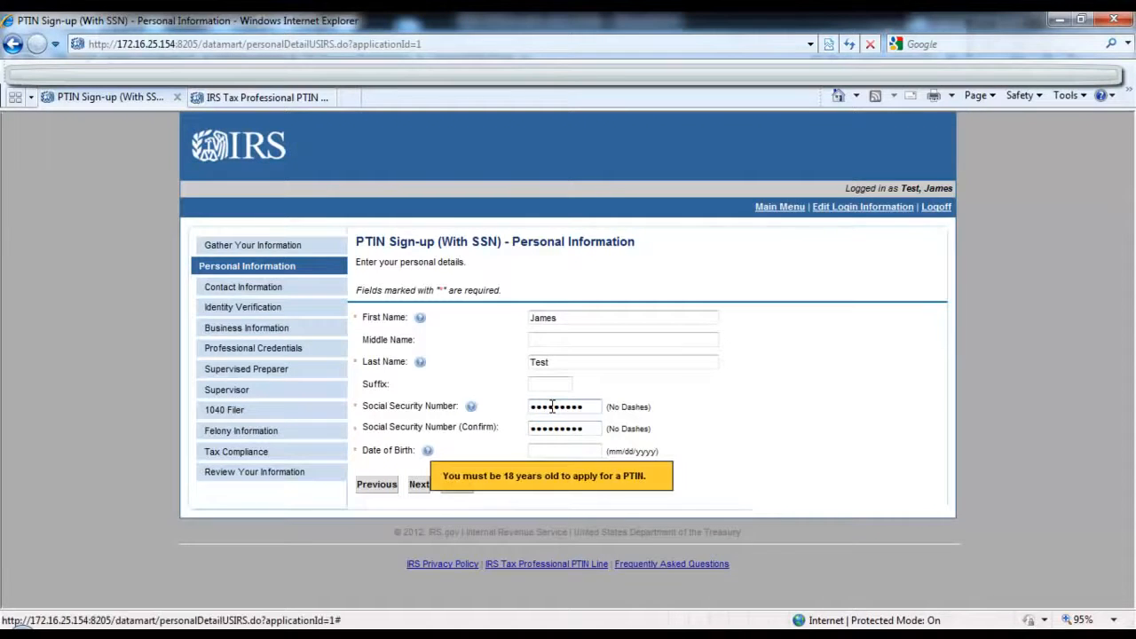
# Step: Enter the applicant's date of birth and continue to the contact information
pyautogui.click(571, 451)
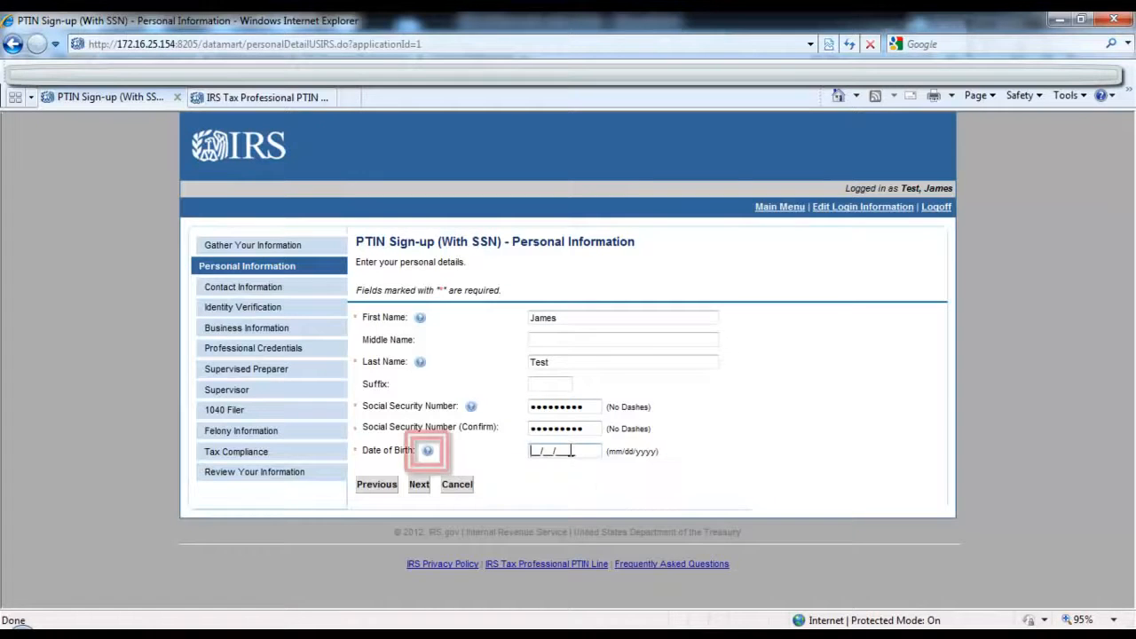
pyautogui.write('01/10/')
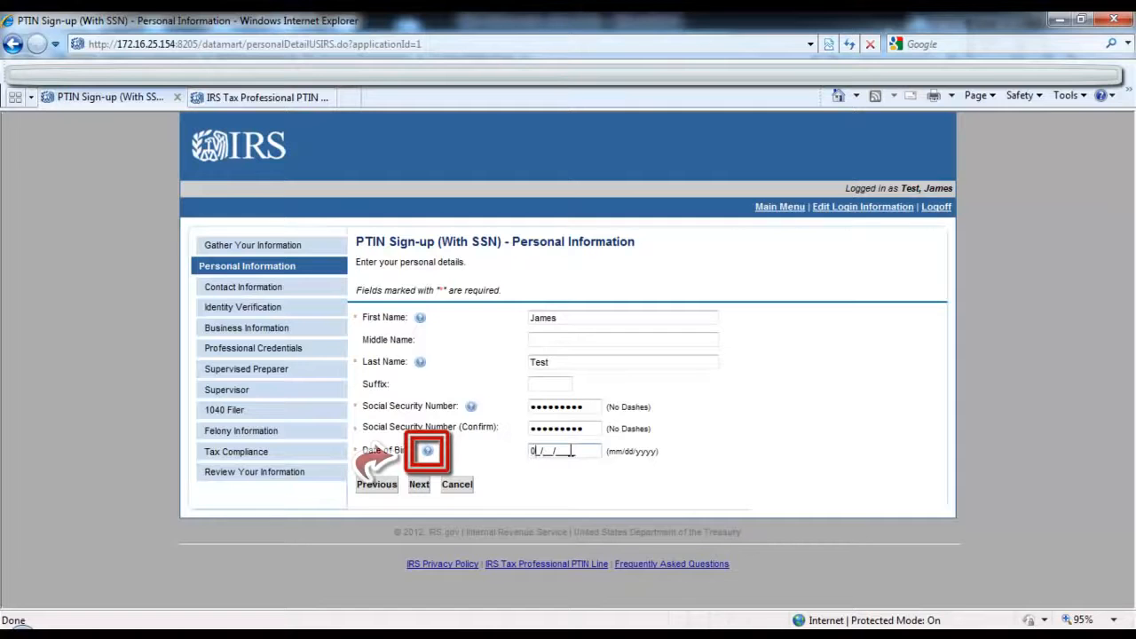
pyautogui.write('1975')
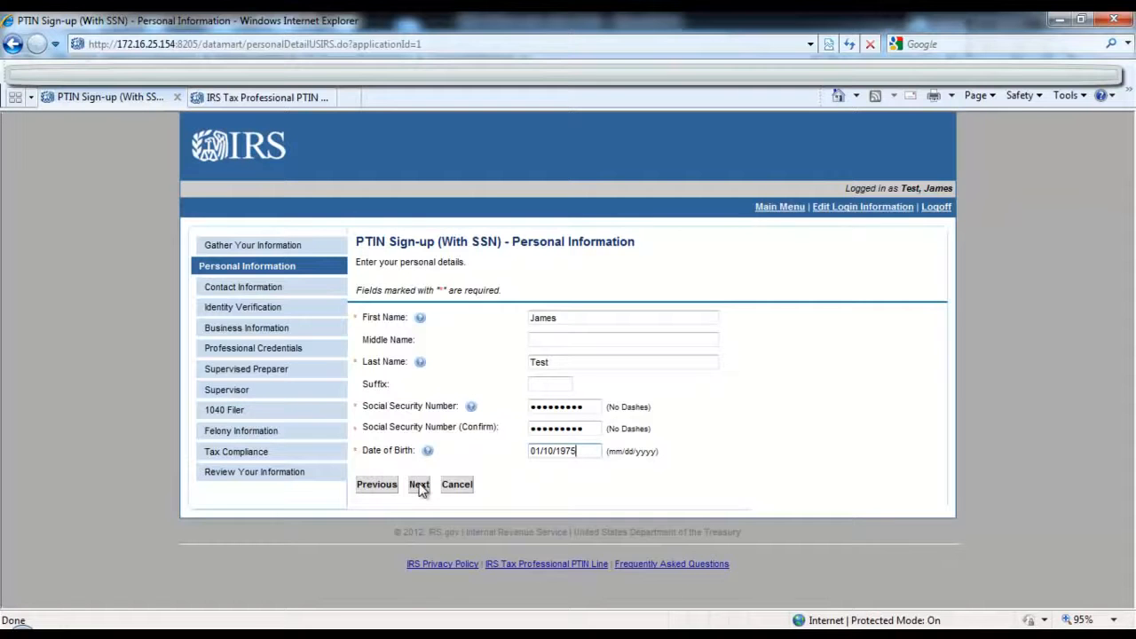
pyautogui.moveTo(428, 454)
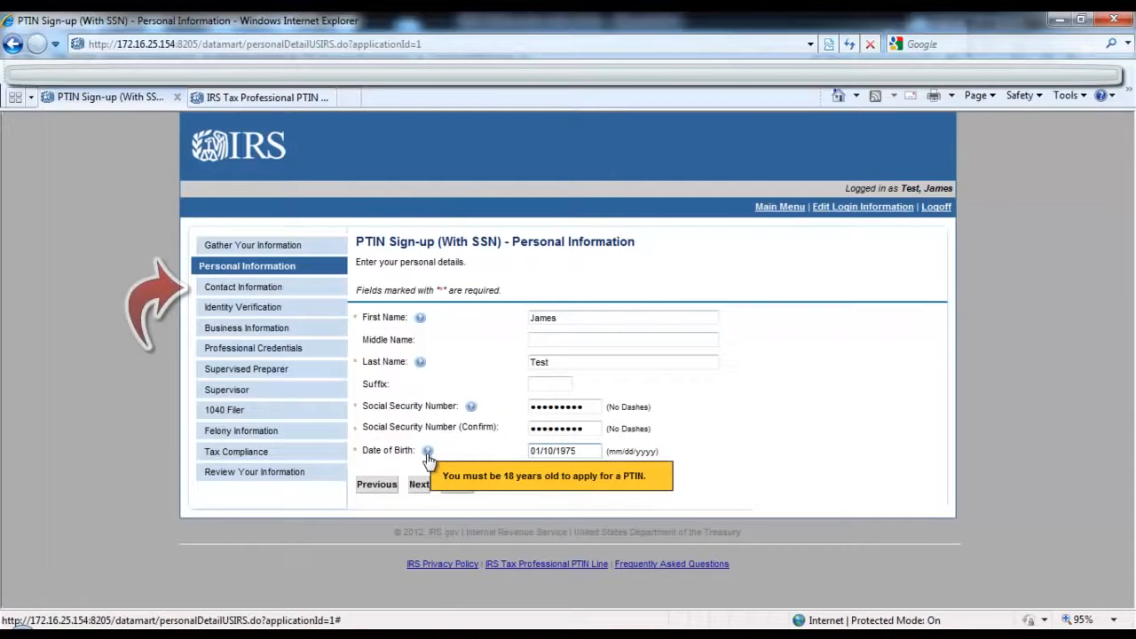
pyautogui.moveTo(471, 412)
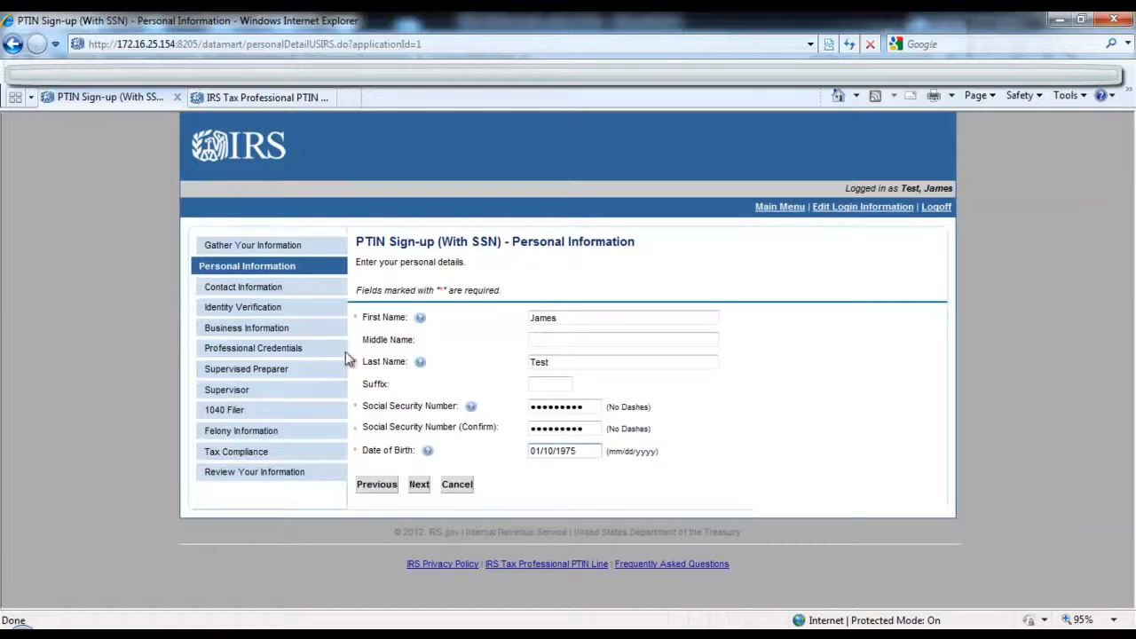
pyautogui.click(421, 486)
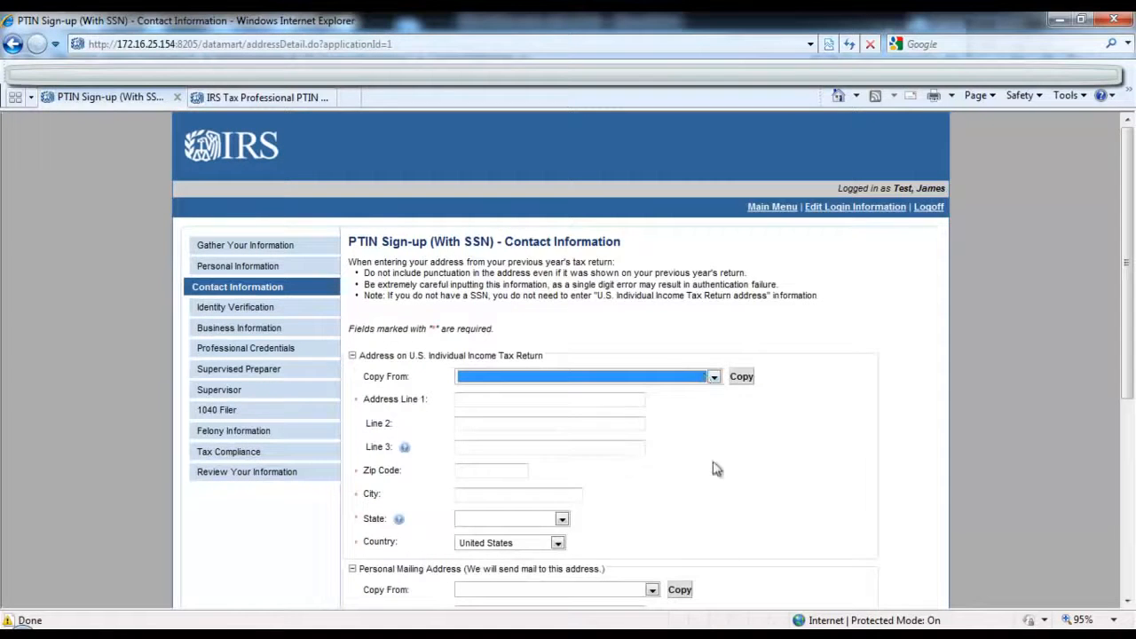
# Step: Enter the street address and zip code from the individual income tax return, and look up the city and state by zip code
pyautogui.click(702, 377)
pyautogui.click(702, 402)
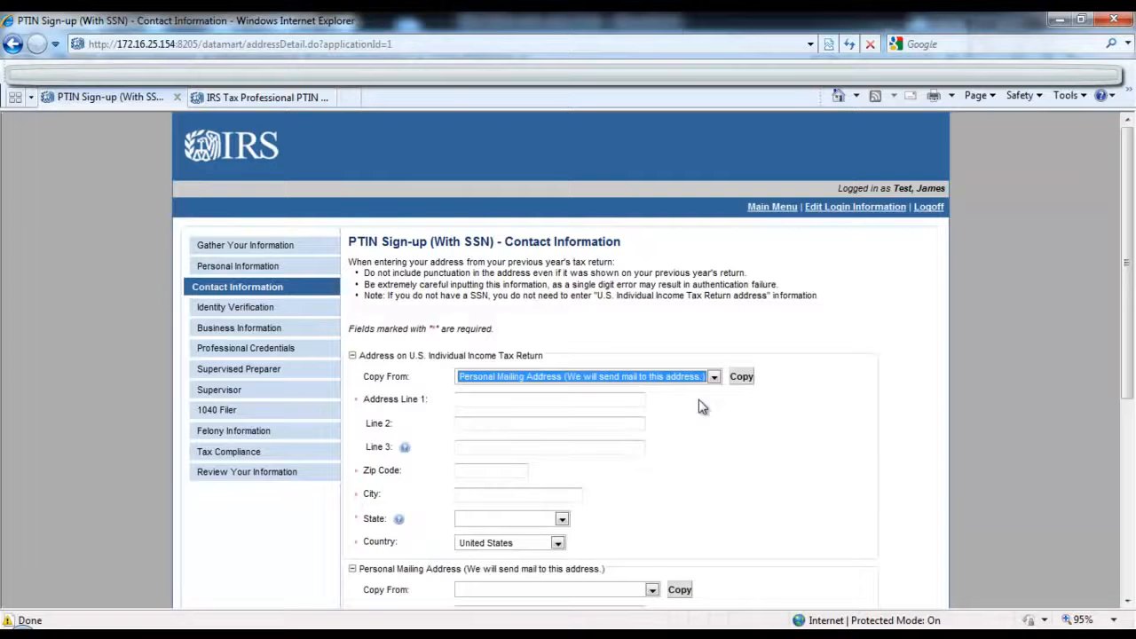
pyautogui.click(545, 402)
pyautogui.write('123 Main Road')
pyautogui.press('Tab')
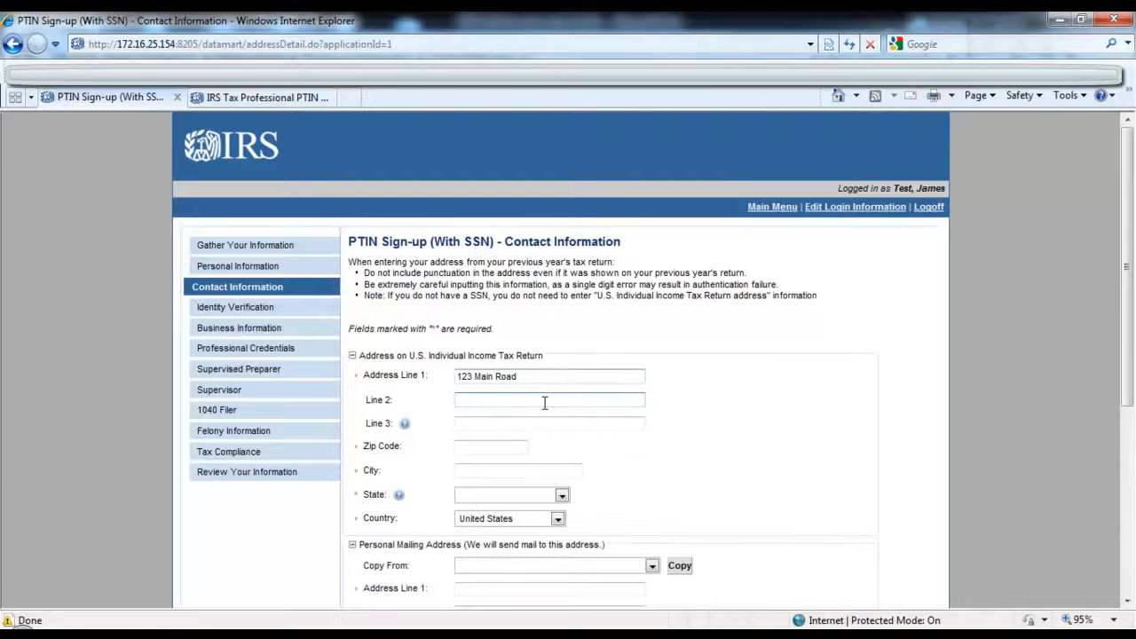
pyautogui.click(502, 448)
pyautogui.write('12345')
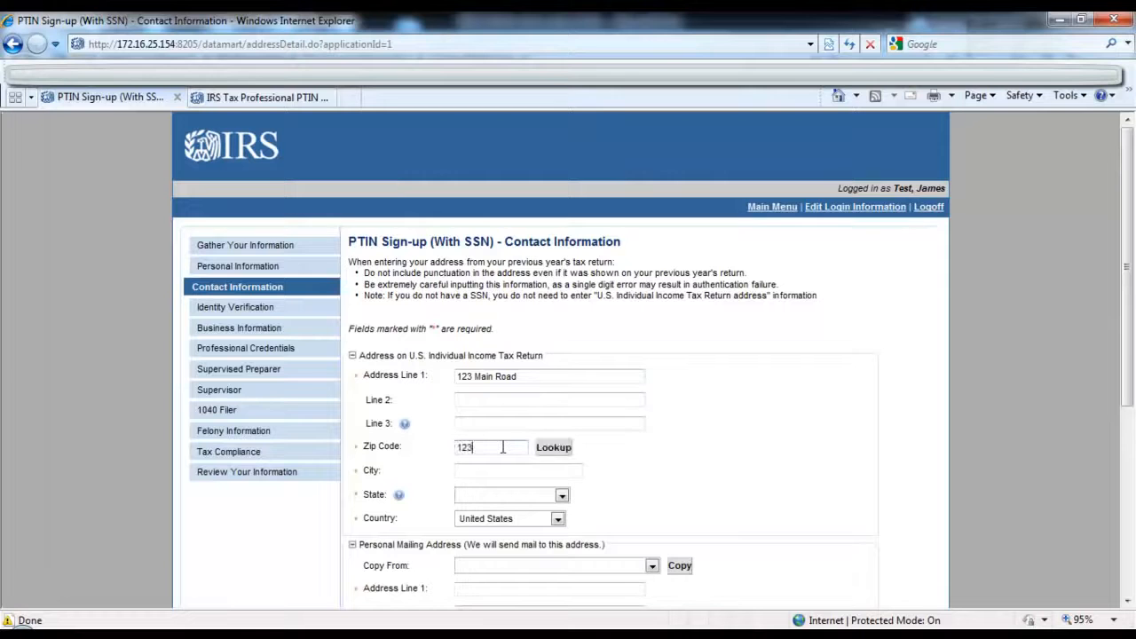
pyautogui.click(559, 449)
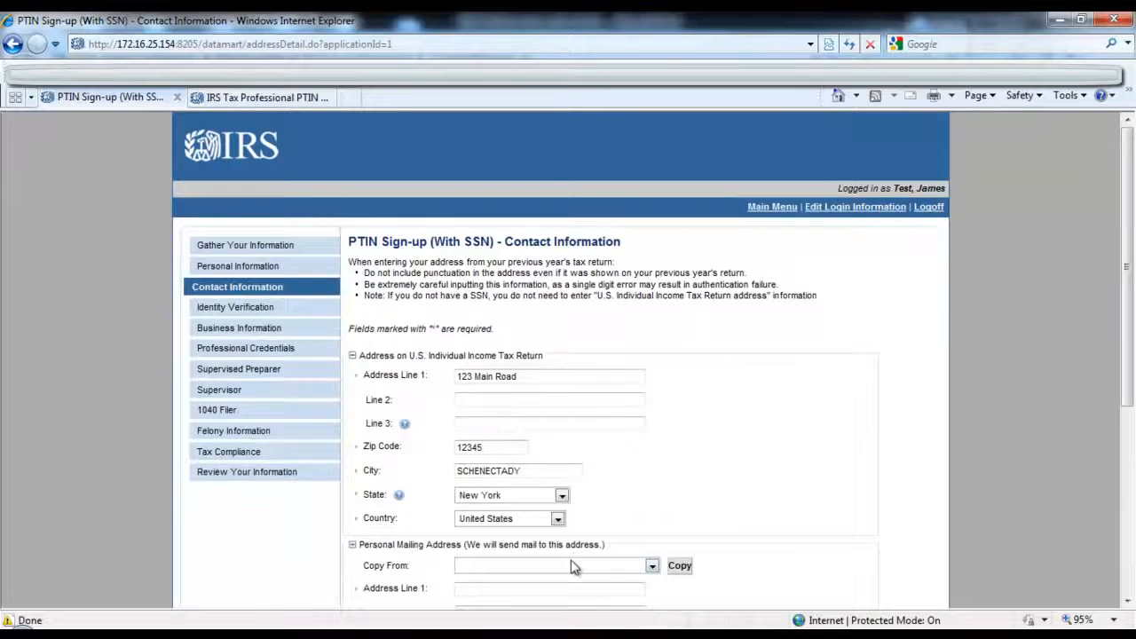
# Step: Copy the tax return address into the personal mailing address and continue to identity verification
pyautogui.scroll(-2, 573, 566)
pyautogui.click(621, 428)
pyautogui.click(624, 453)
pyautogui.click(679, 427)
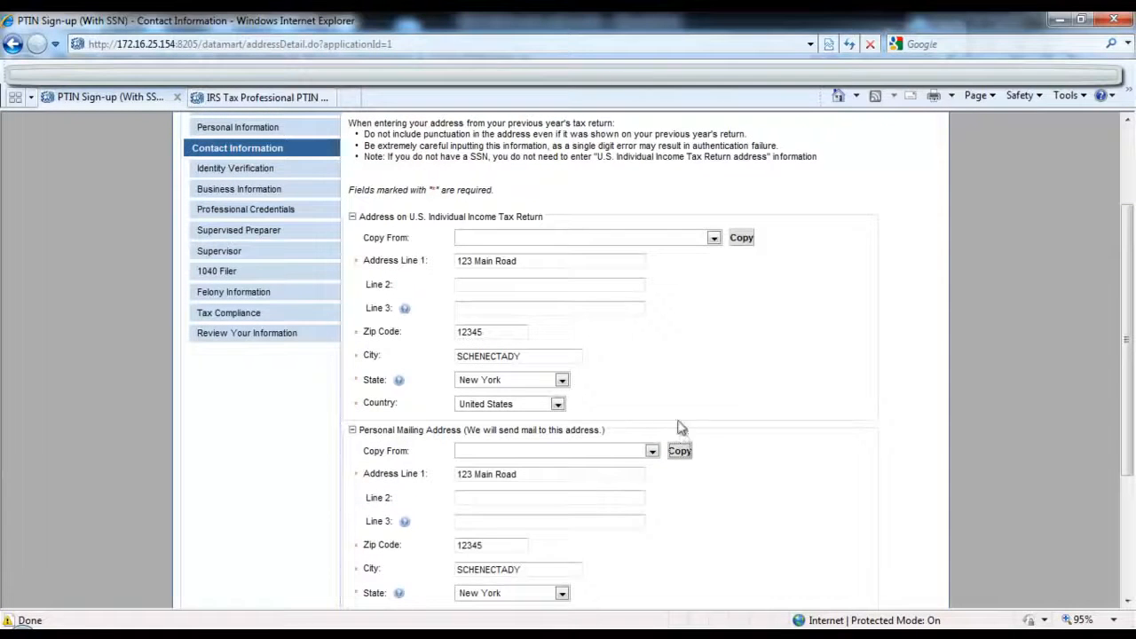
pyautogui.scroll(-3, 672, 375)
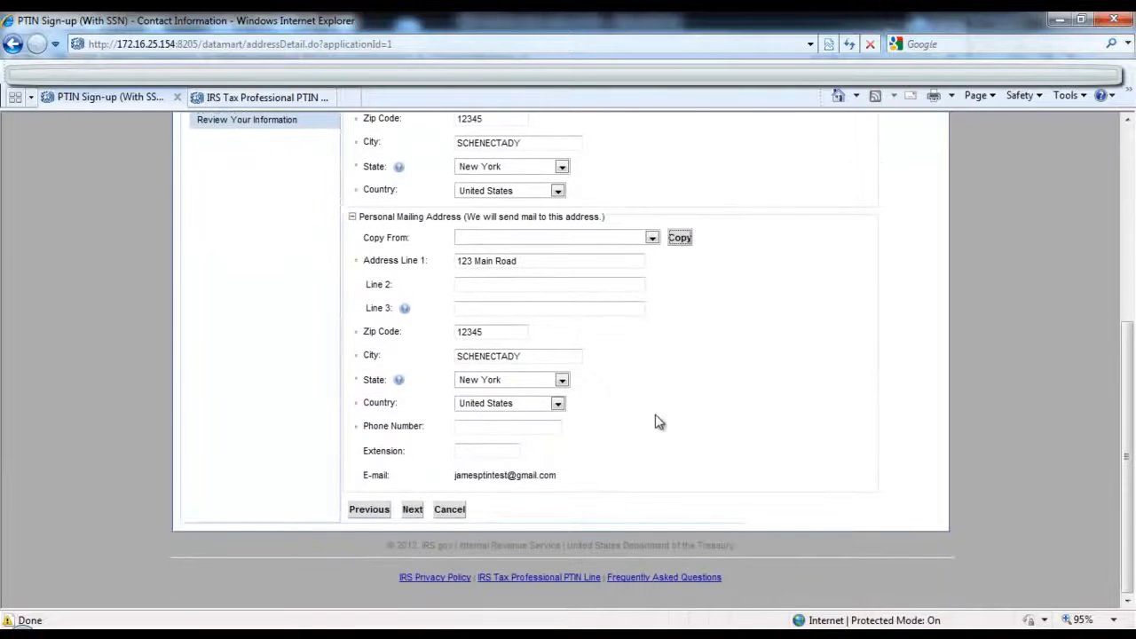
pyautogui.click(409, 515)
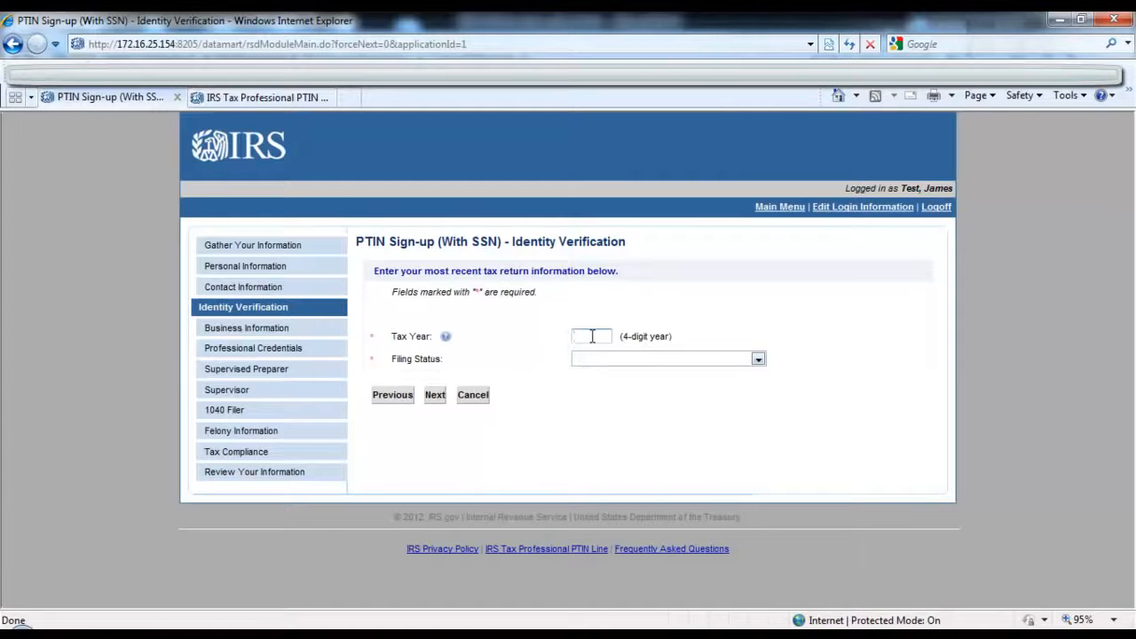
# Step: Set the tax year to 2009 and the filing status to Single, and continue to the business information
pyautogui.write('2009')
pyautogui.click(617, 359)
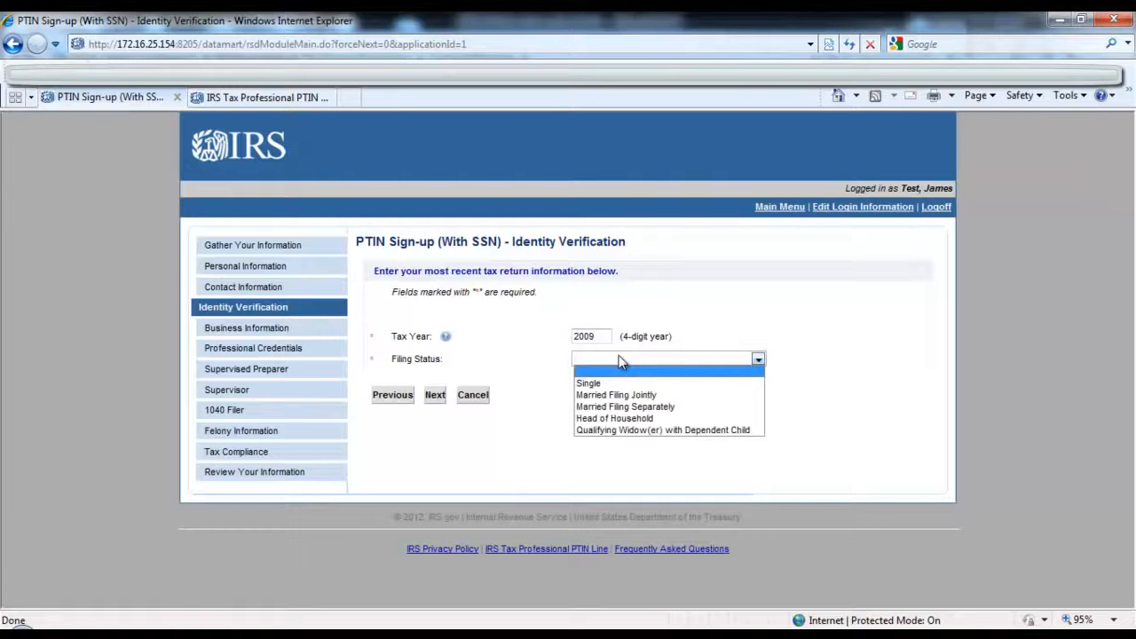
pyautogui.click(628, 383)
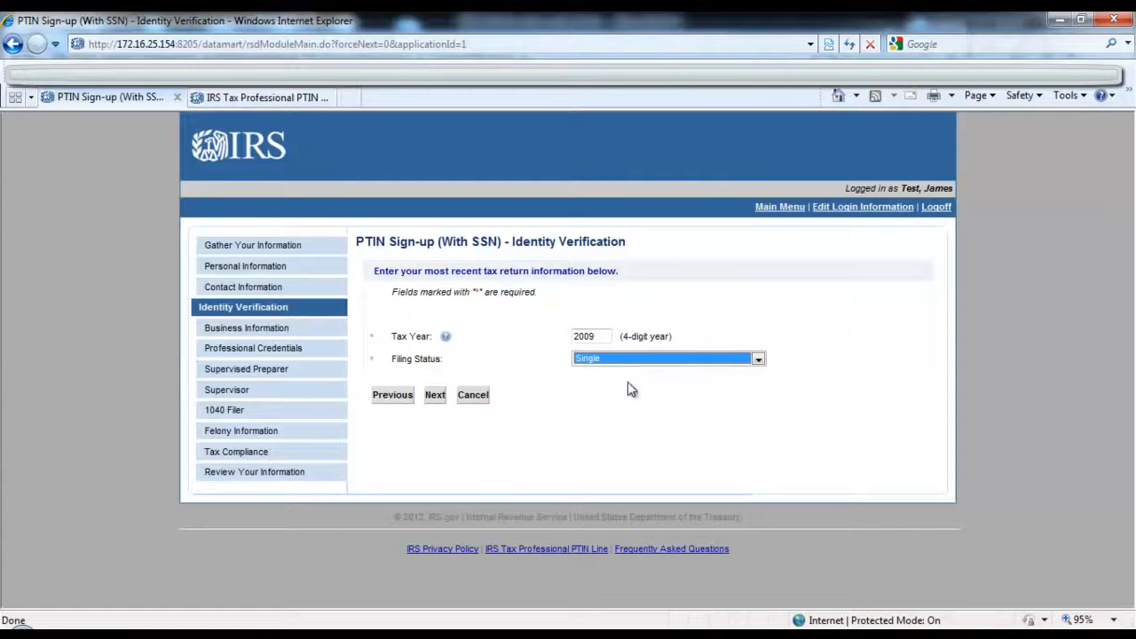
pyautogui.click(435, 397)
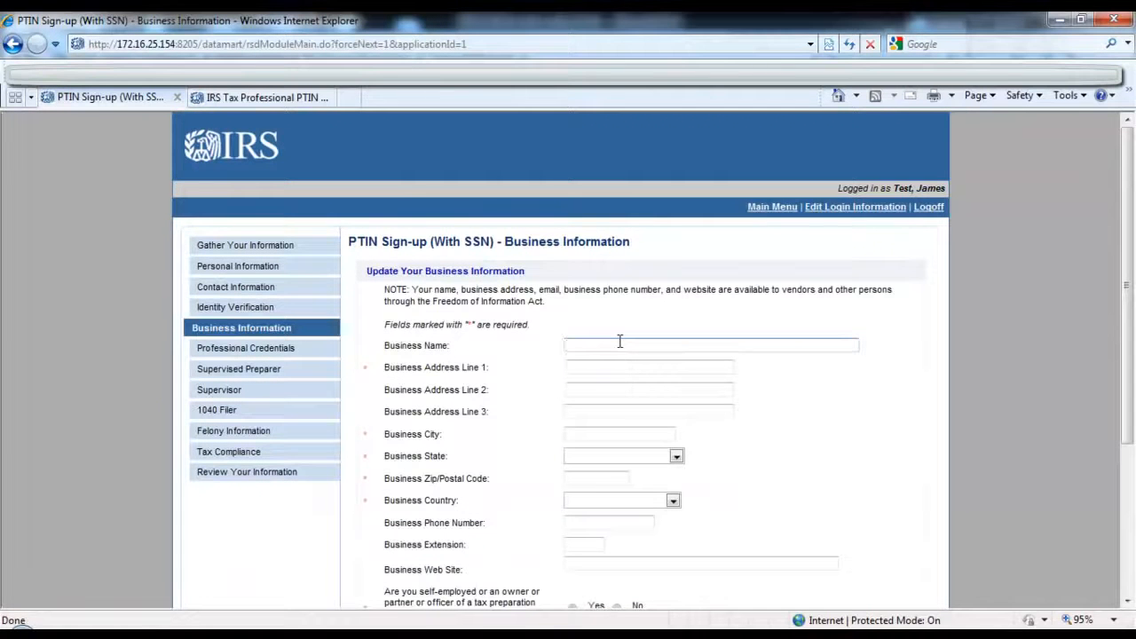
# Step: Enter the business name James LLP and the business street address in address line 1
pyautogui.write('James LLP')
pyautogui.press('Tab')
pyautogui.write('Jame')
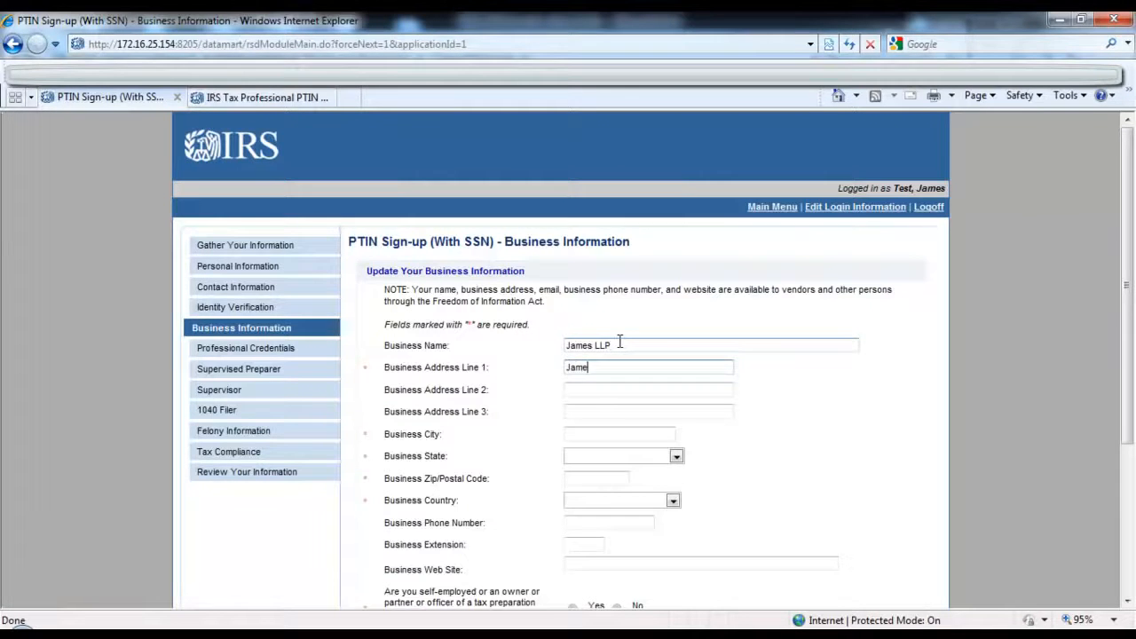
pyautogui.hotkey('ctrl', 'a')
pyautogui.write('123 Main Road')
pyautogui.press('Tab')
pyautogui.press('Tab')
pyautogui.press('Tab')
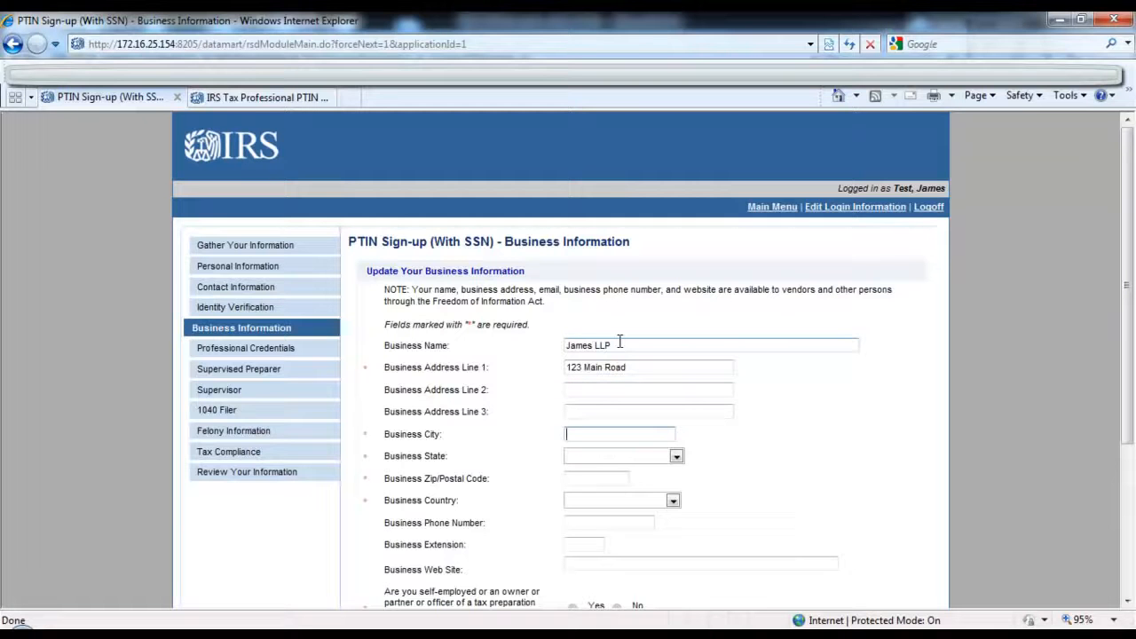
# Step: Enter the business city and set the business state to New York
pyautogui.write('FakeTown')
pyautogui.press('Tab')
pyautogui.press('n')
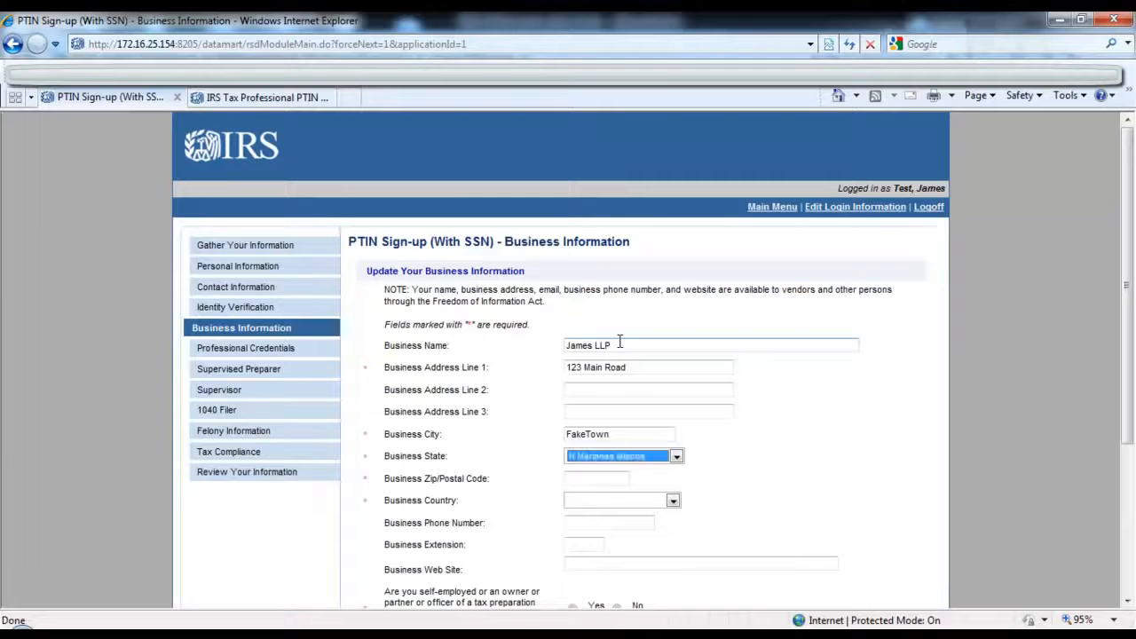
pyautogui.press('n')
pyautogui.press('n')
pyautogui.press('n')
pyautogui.press('n')
pyautogui.press('n')
pyautogui.press('n')
pyautogui.press('Tab')
# Step: Enter the business zip code and set the business country to United States
pyautogui.write('1234')
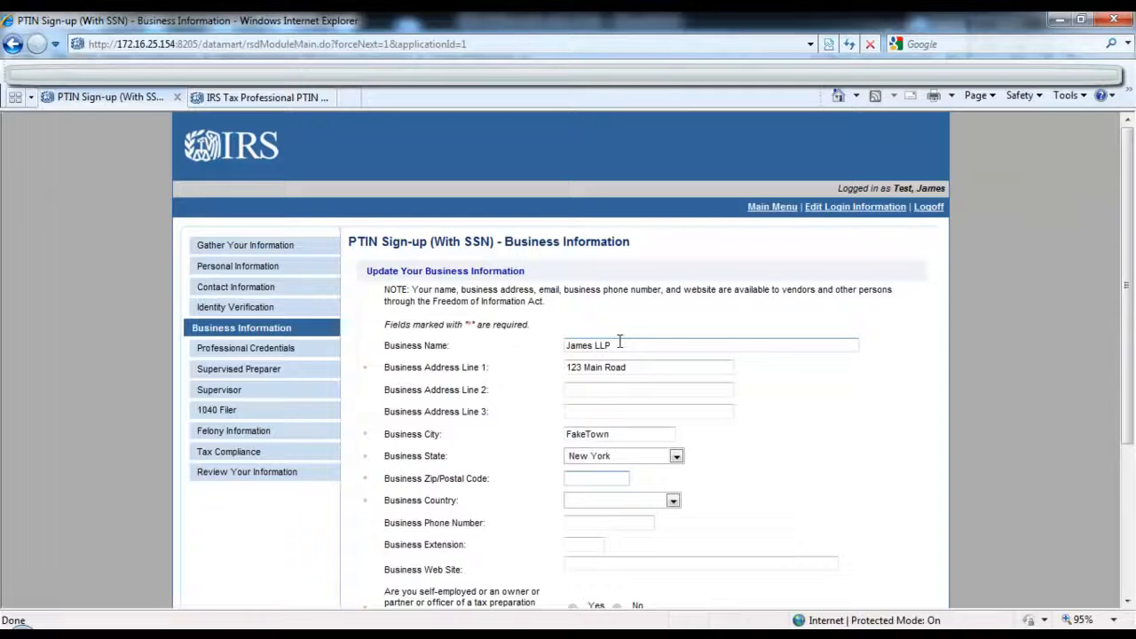
pyautogui.write('5')
pyautogui.press('Tab')
pyautogui.press('a')
pyautogui.press('a')
pyautogui.press('u')
pyautogui.press('u')
pyautogui.press('u')
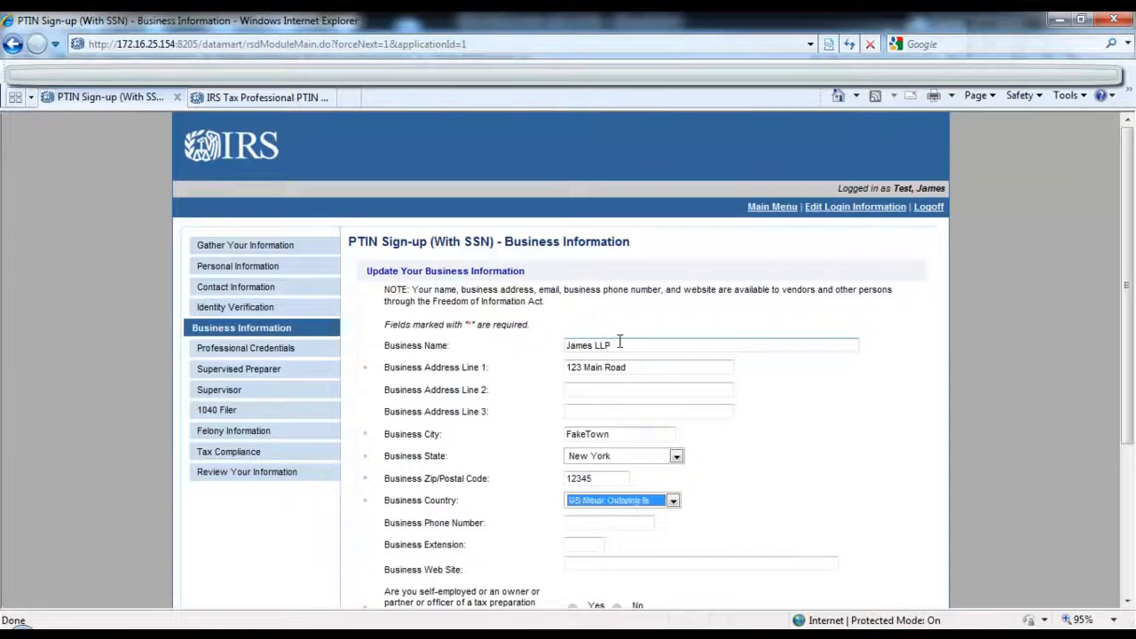
pyautogui.press('u')
pyautogui.press('u')
pyautogui.press('Tab')
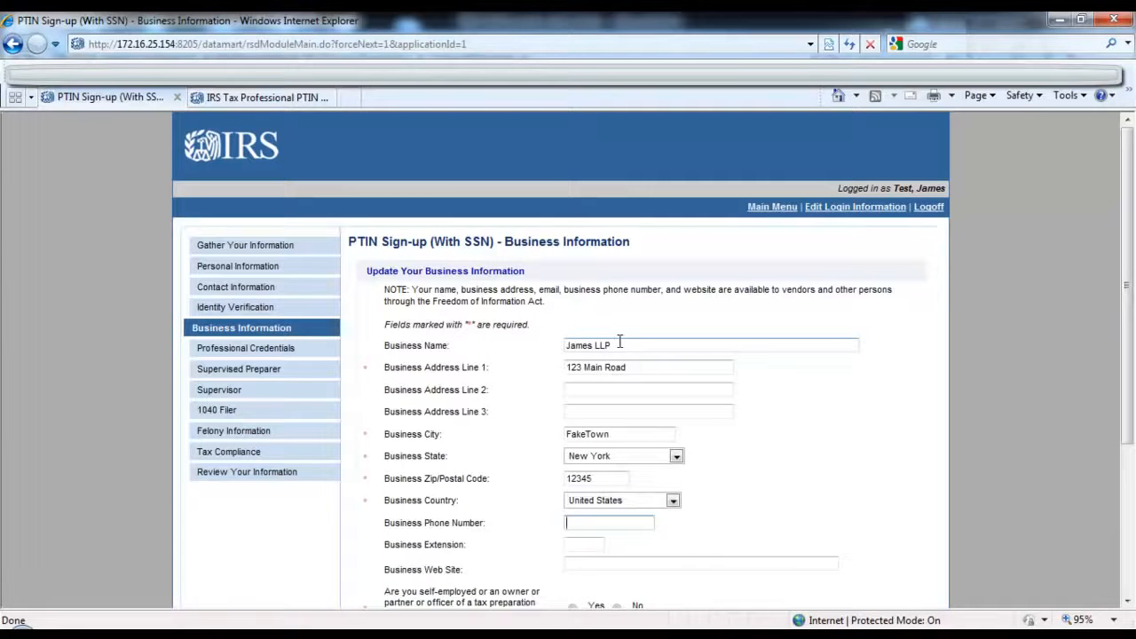
# Step: Answer No to being self-employed or an owner, partner or officer of a tax preparation business
pyautogui.scroll(-5, 619, 342)
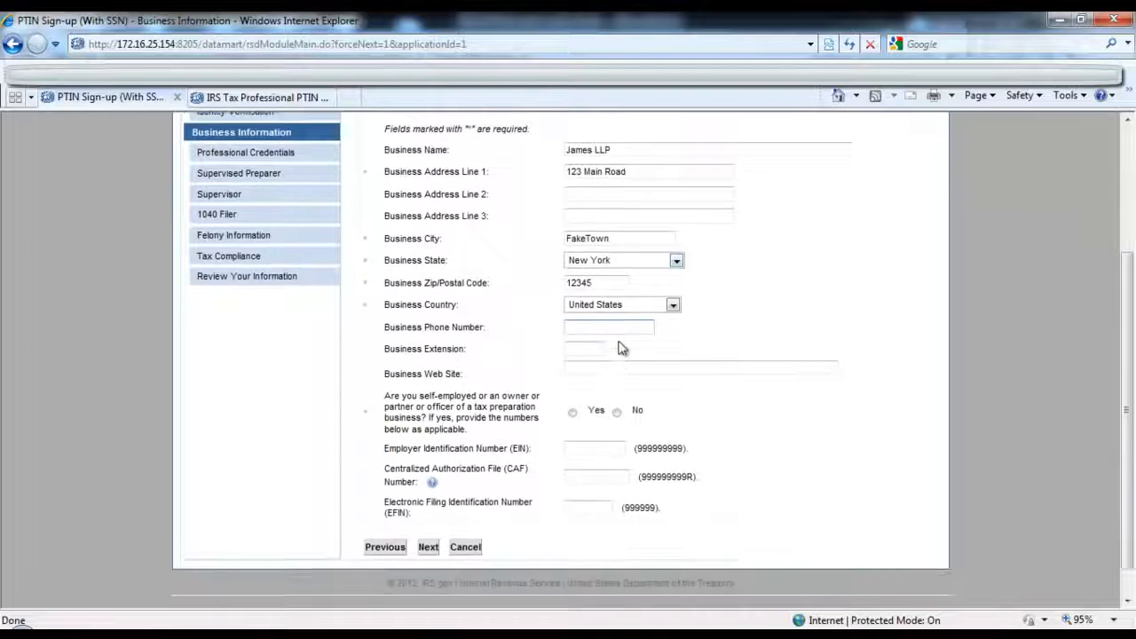
pyautogui.click(618, 384)
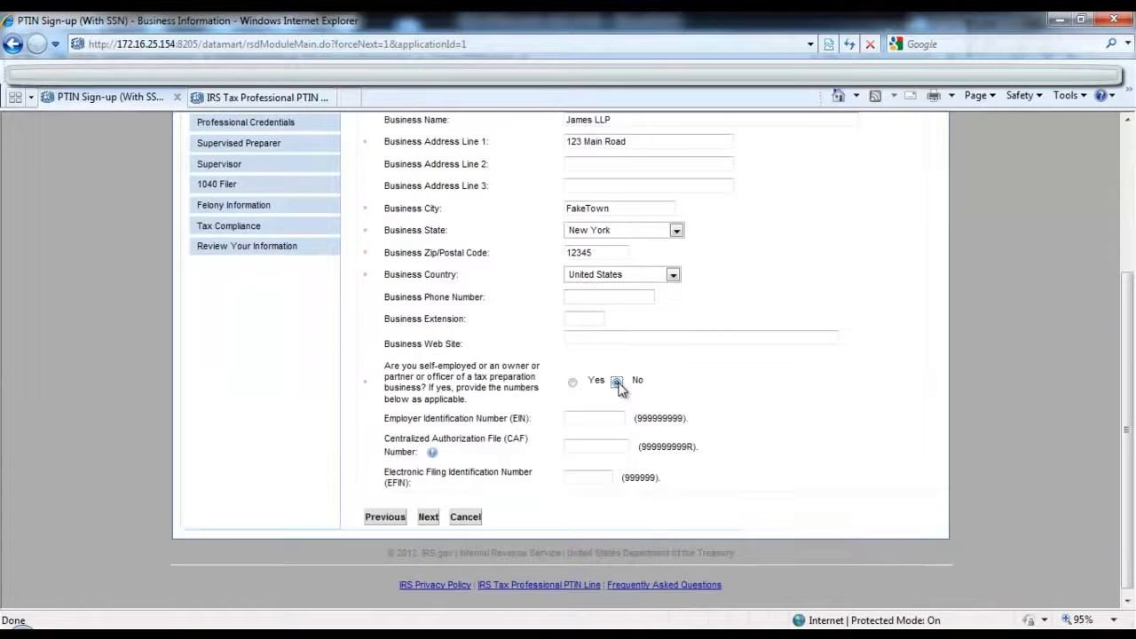
# Step: Accept the business information and add a professional credential of type Certified Public Accountant
pyautogui.click(427, 522)
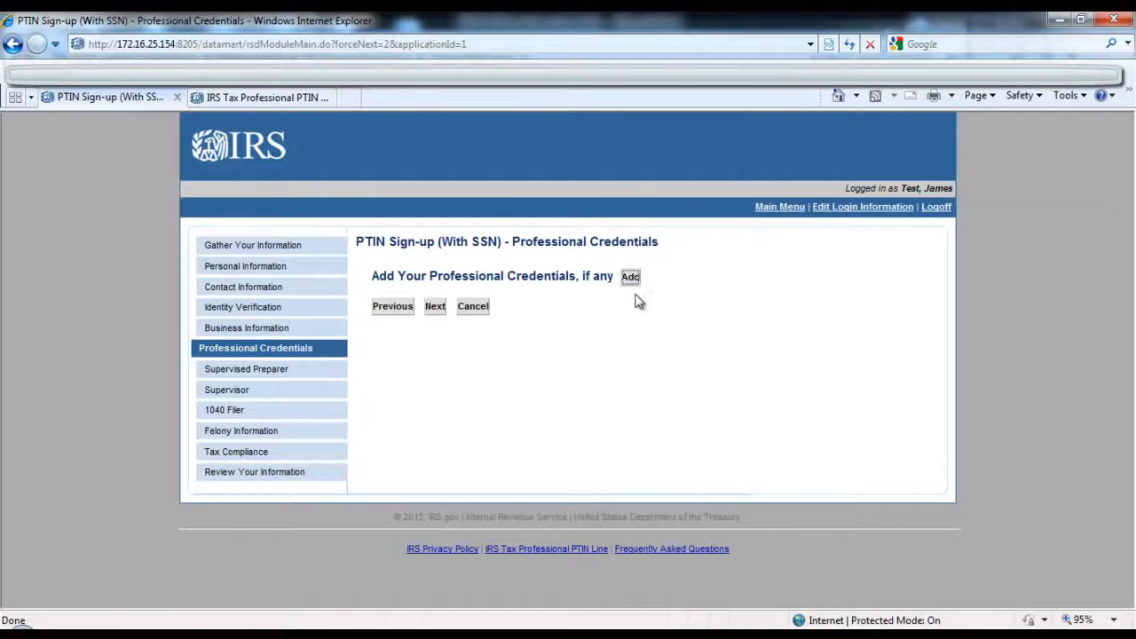
pyautogui.click(630, 281)
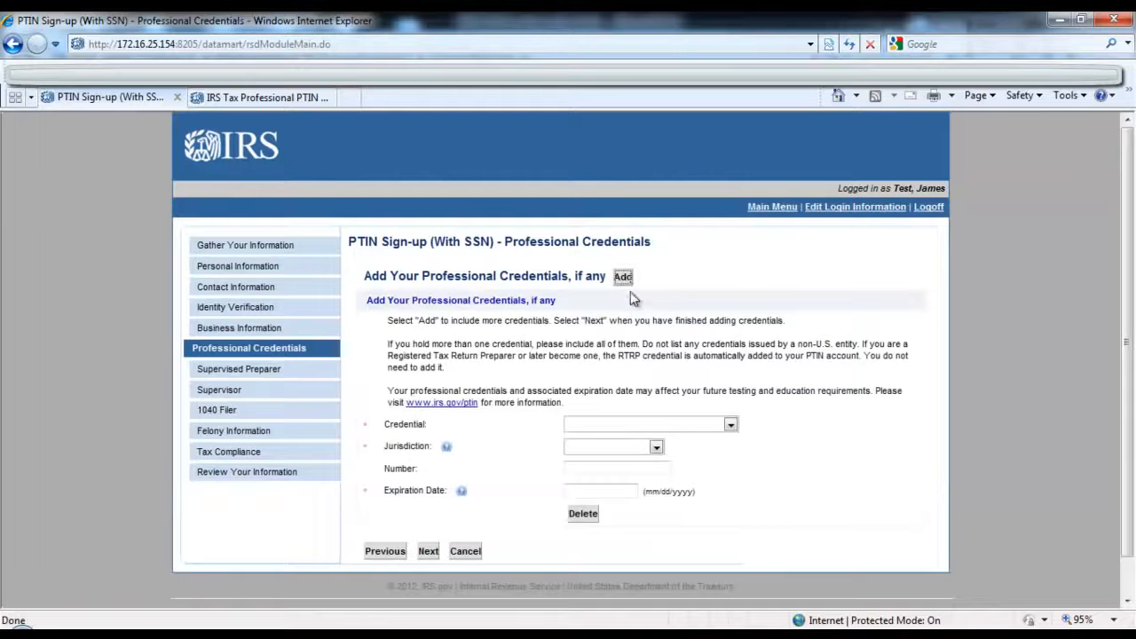
pyautogui.click(657, 423)
pyautogui.click(670, 451)
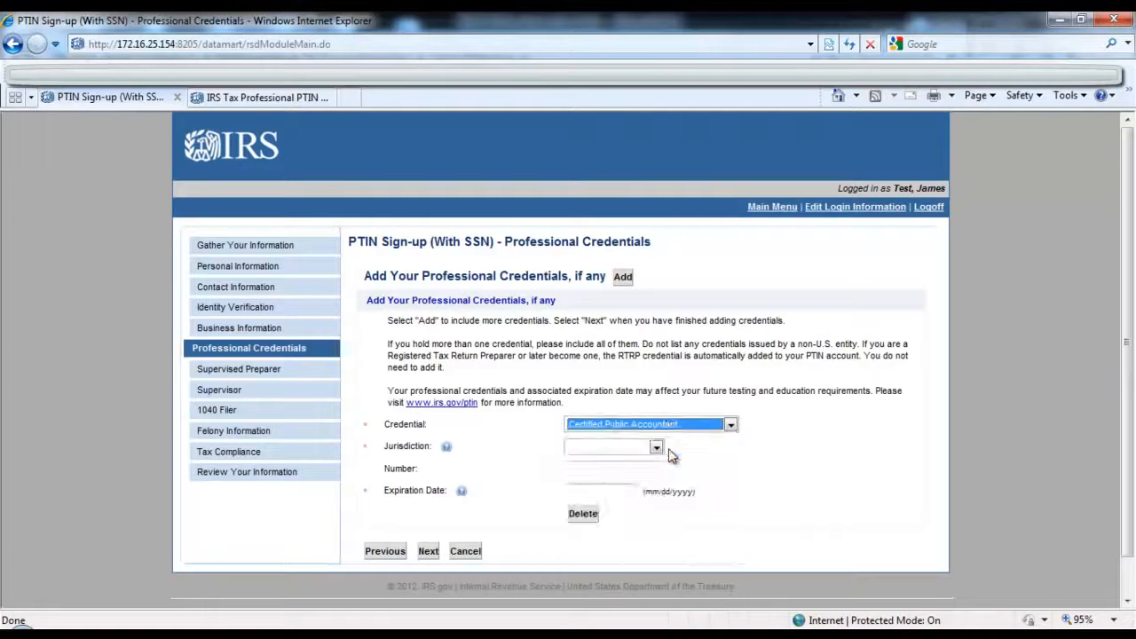
# Step: Set the credential's jurisdiction to New York
pyautogui.click(656, 449)
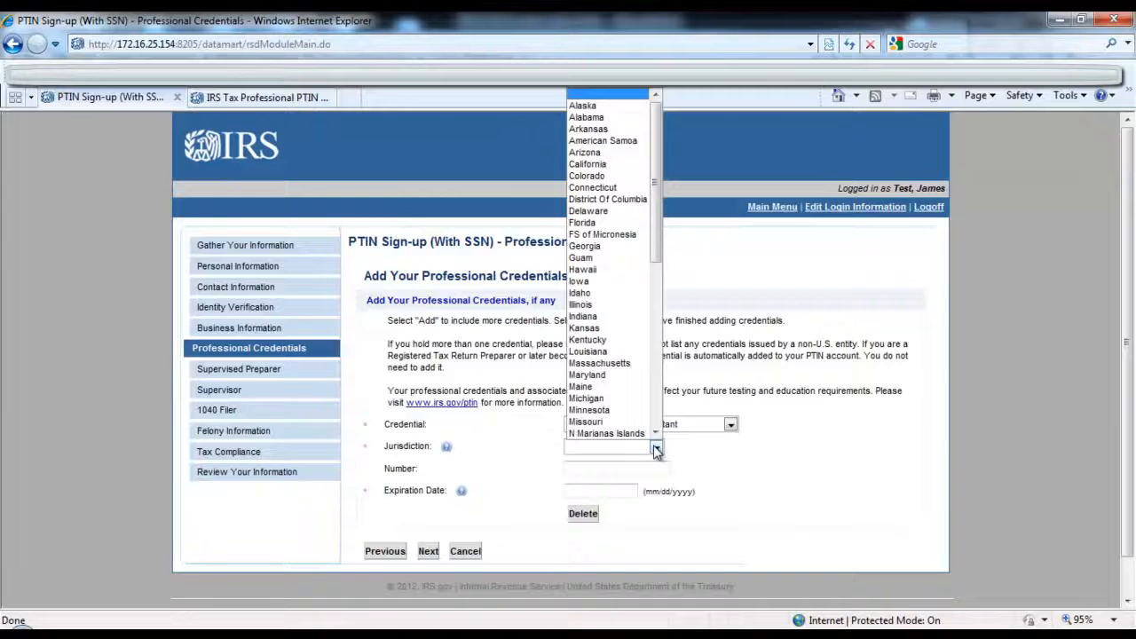
pyautogui.moveTo(656, 236); pyautogui.dragTo(657, 285)
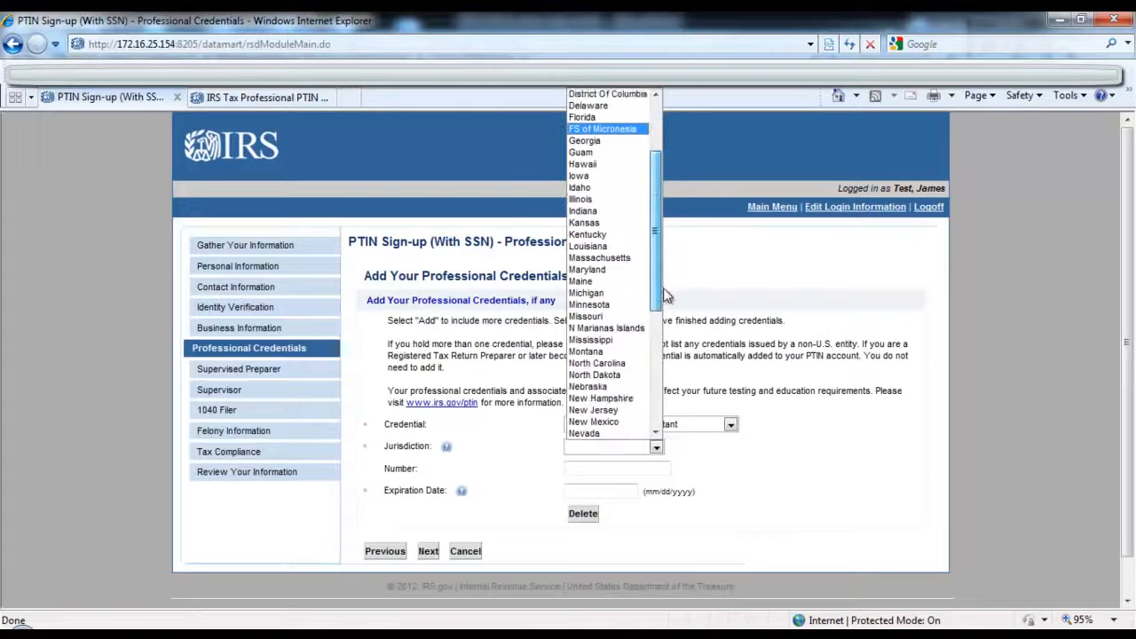
pyautogui.click(655, 433)
pyautogui.click(655, 433)
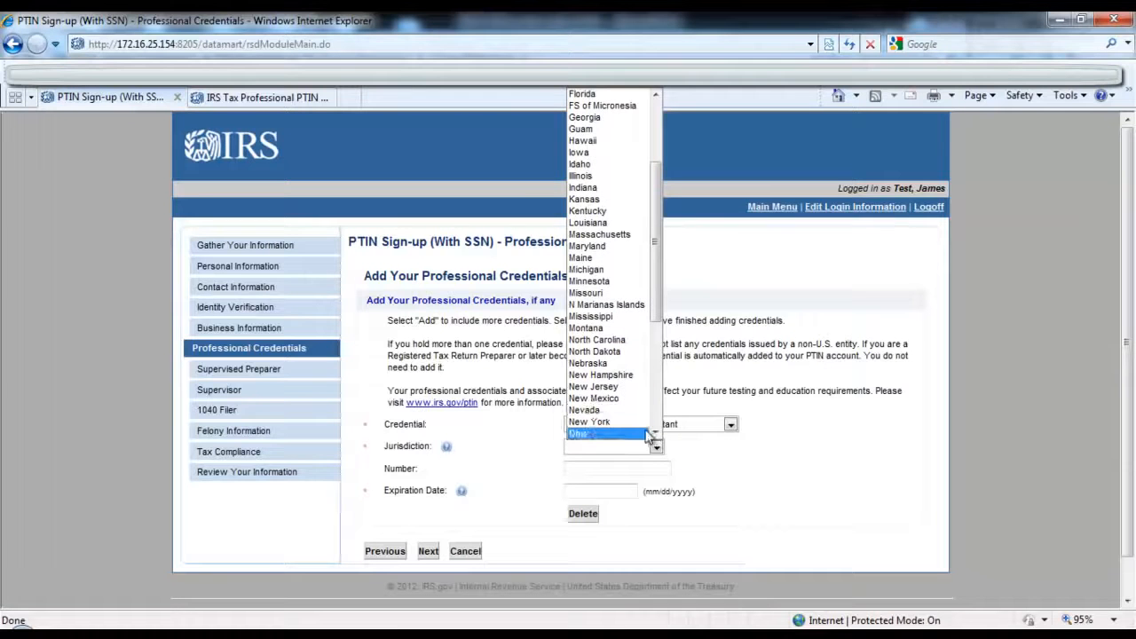
pyautogui.click(621, 422)
# Step: Enter 12/31/2014 as the credential's expiration date, leave its number blank and continue to the felony information
pyautogui.click(613, 469)
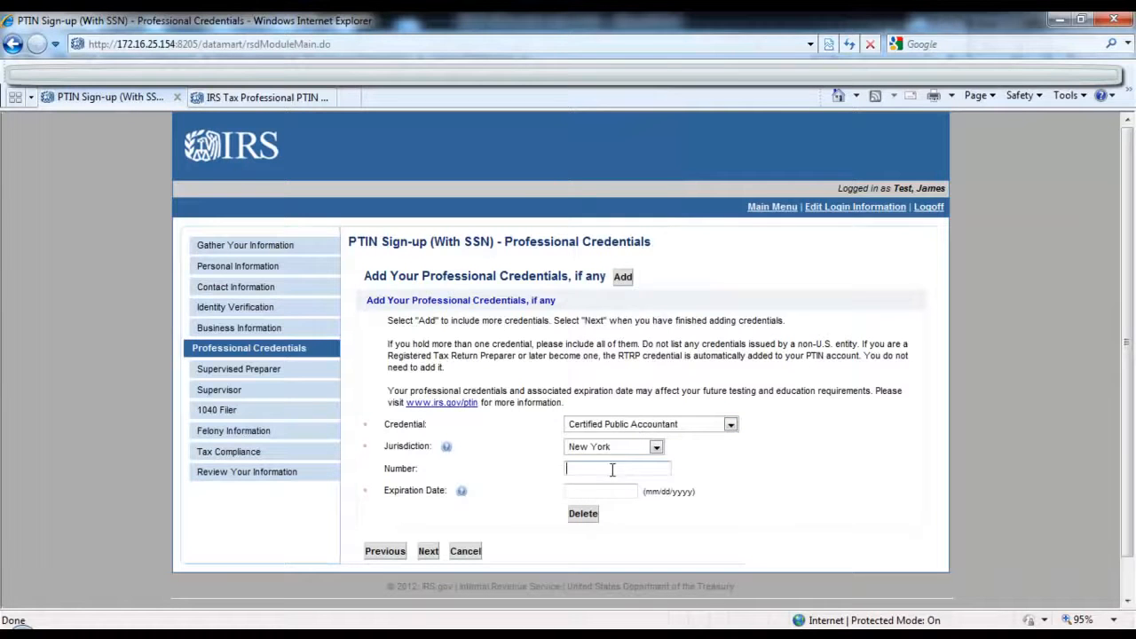
pyautogui.click(610, 491)
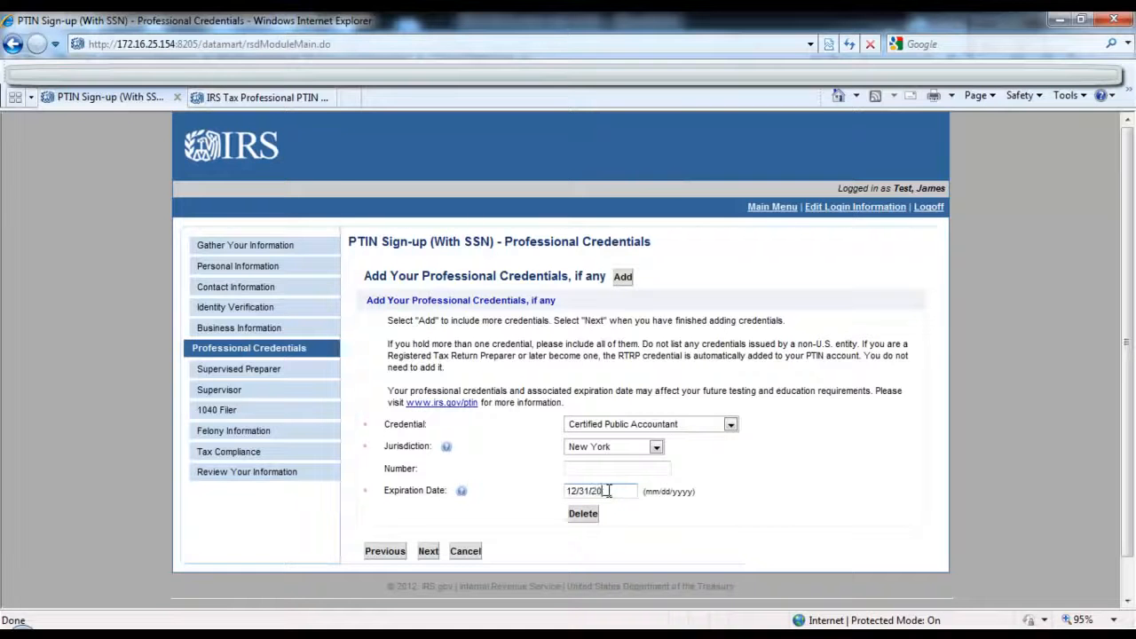
pyautogui.click(428, 552)
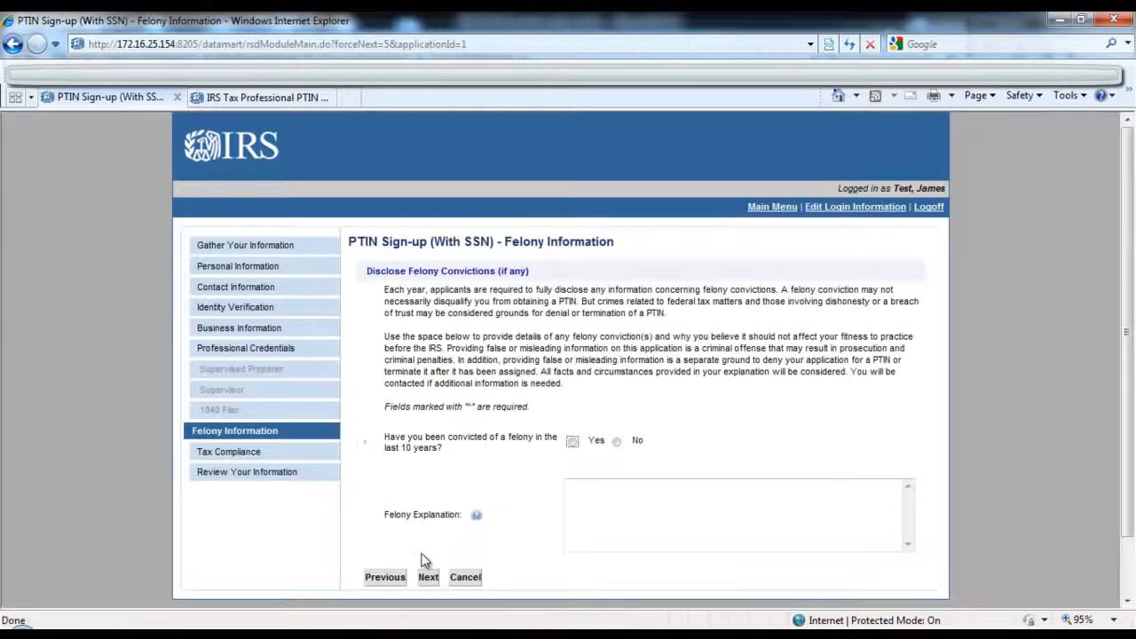
# Step: Answer No to a felony conviction in the last 10 years and Yes to being current with federal taxes
pyautogui.click(614, 444)
pyautogui.click(429, 578)
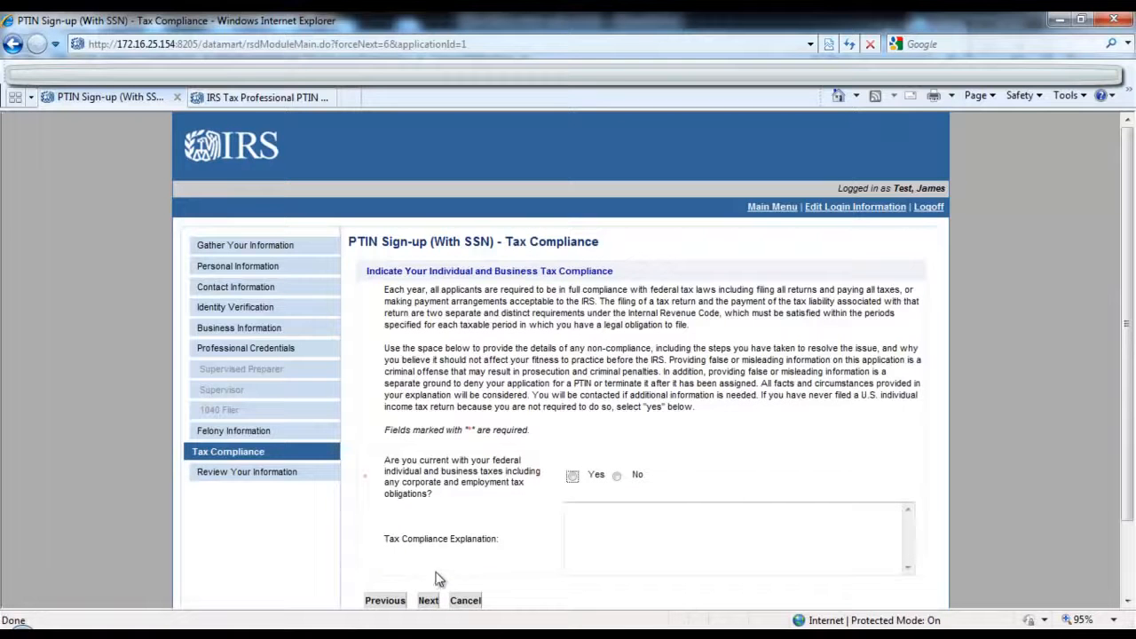
pyautogui.click(573, 477)
pyautogui.click(429, 602)
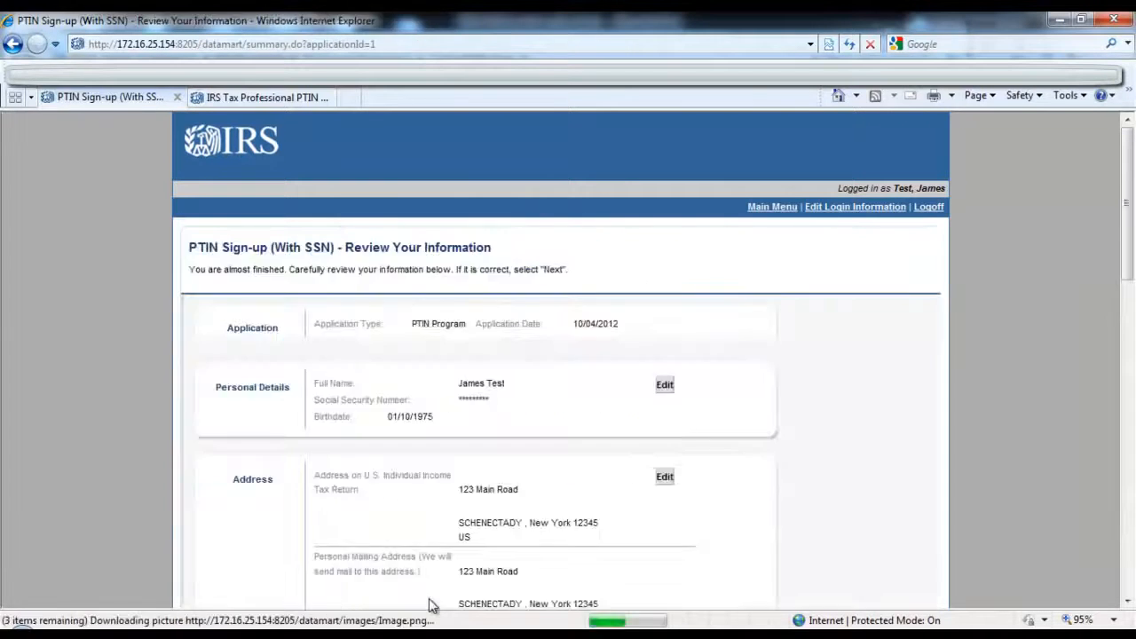
# Step: Review the full application summary, then agree to the perjury declaration and submit the application
pyautogui.scroll(-3, 510, 524)
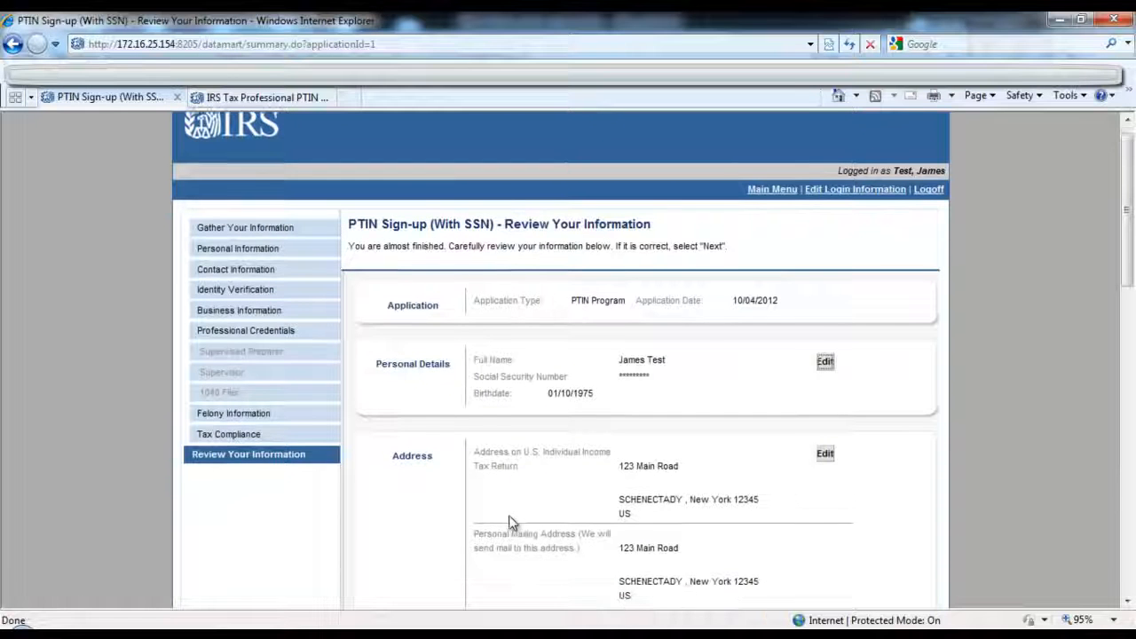
pyautogui.scroll(-1, 511, 524)
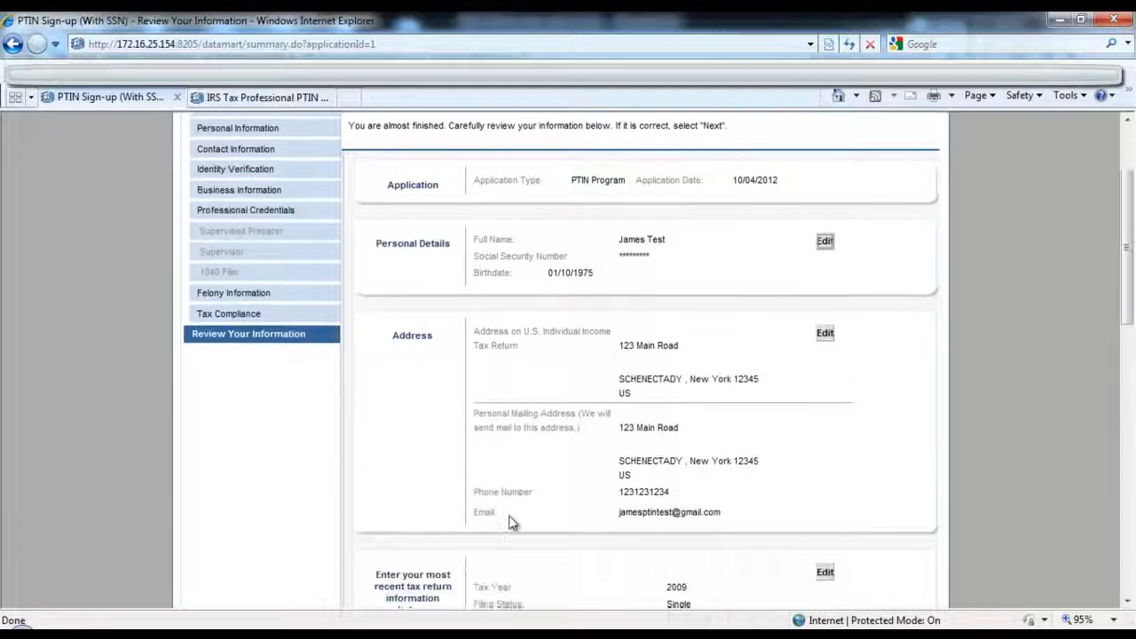
pyautogui.scroll(-7, 511, 524)
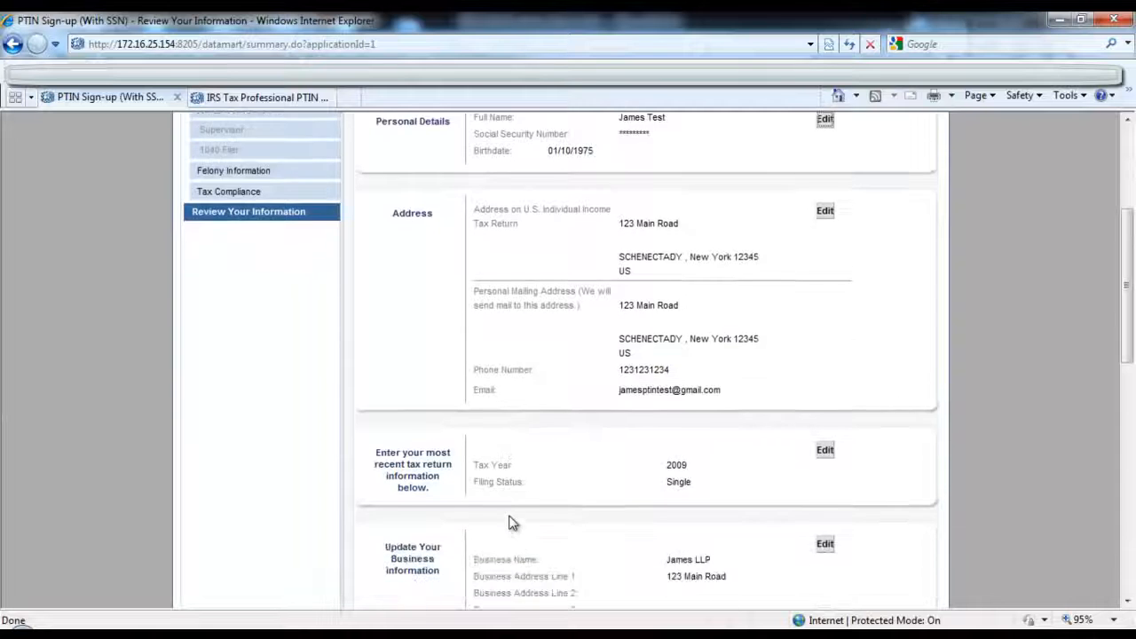
pyautogui.scroll(-7, 511, 519)
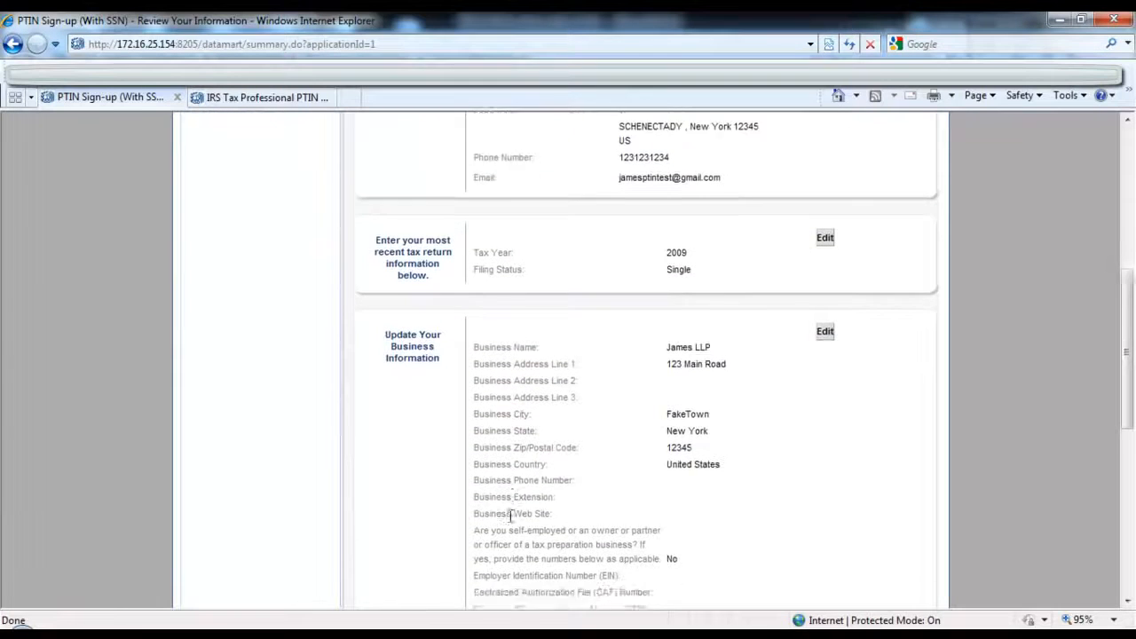
pyautogui.scroll(-7, 510, 518)
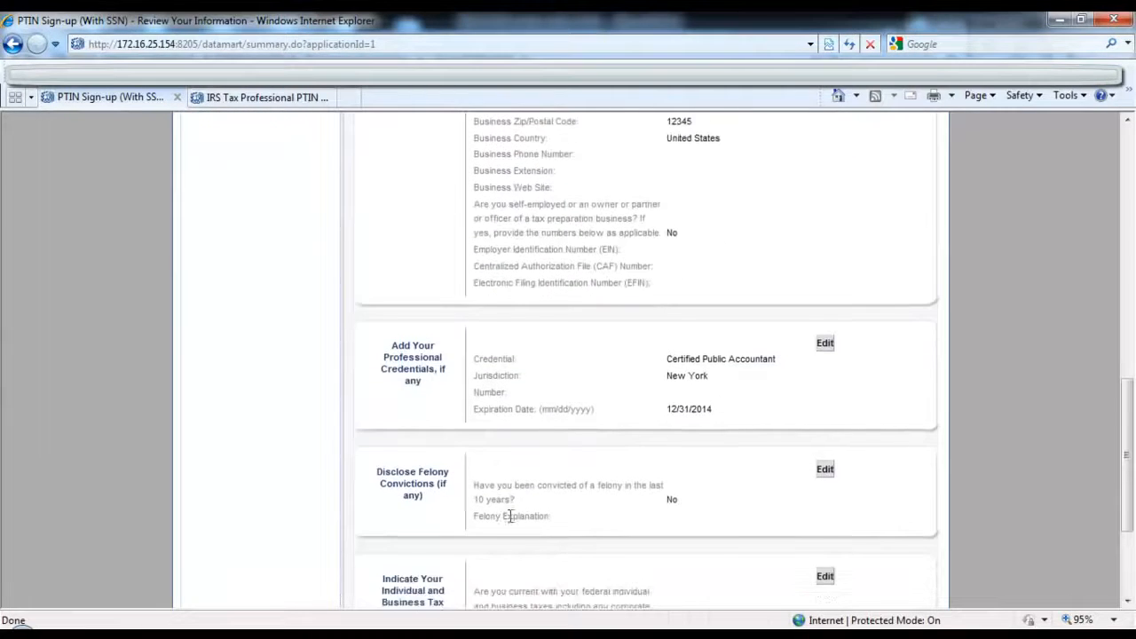
pyautogui.scroll(-3, 510, 518)
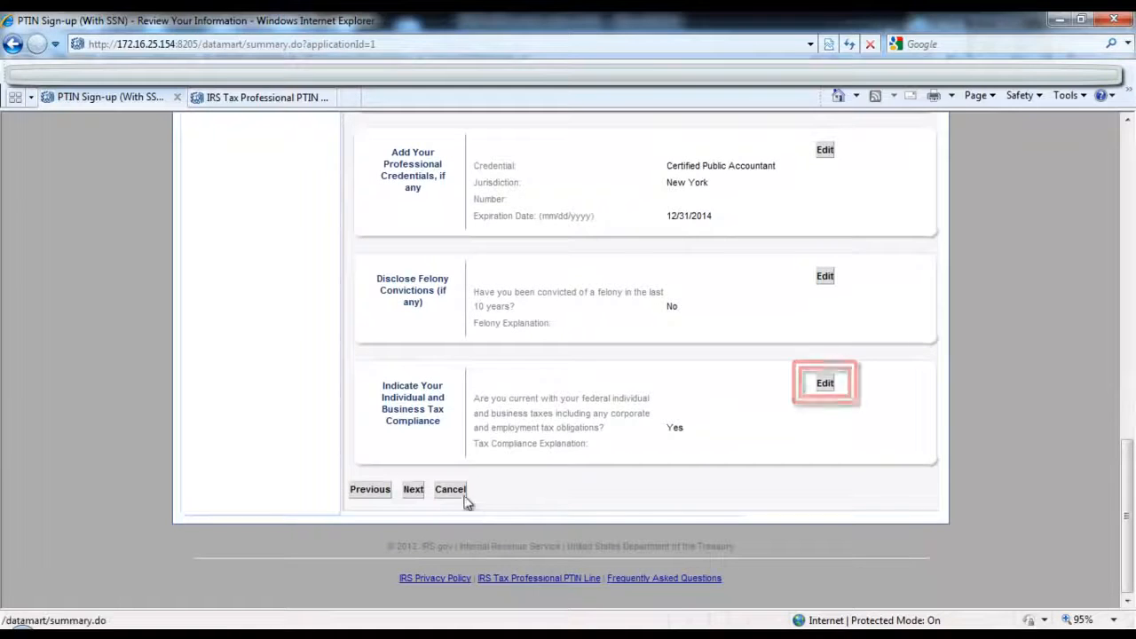
pyautogui.click(421, 496)
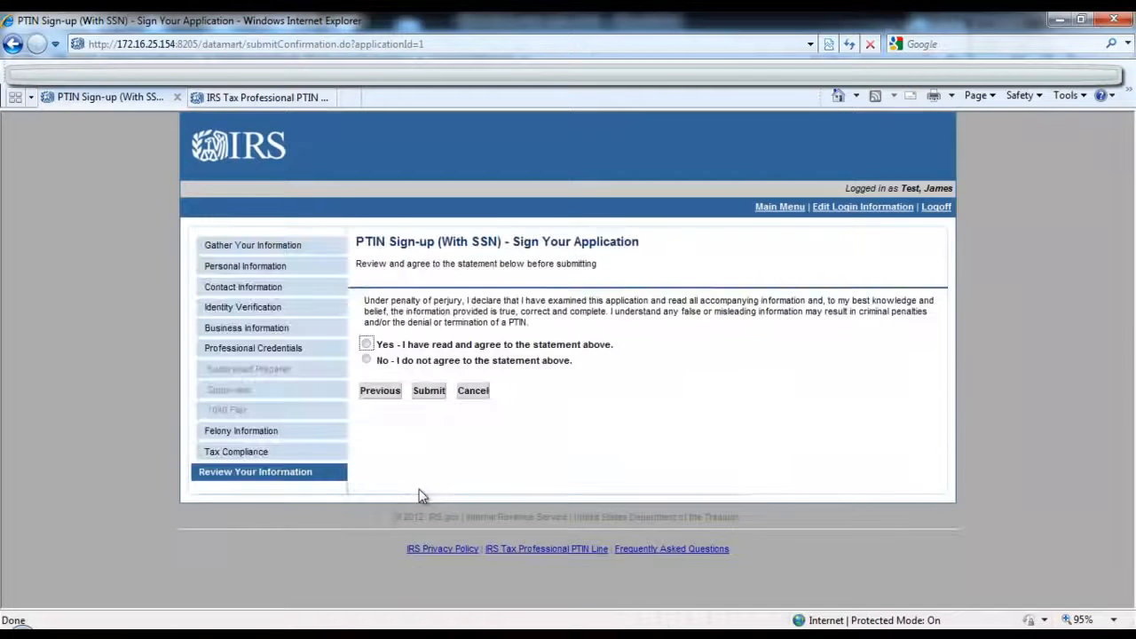
pyautogui.click(366, 344)
pyautogui.click(429, 392)
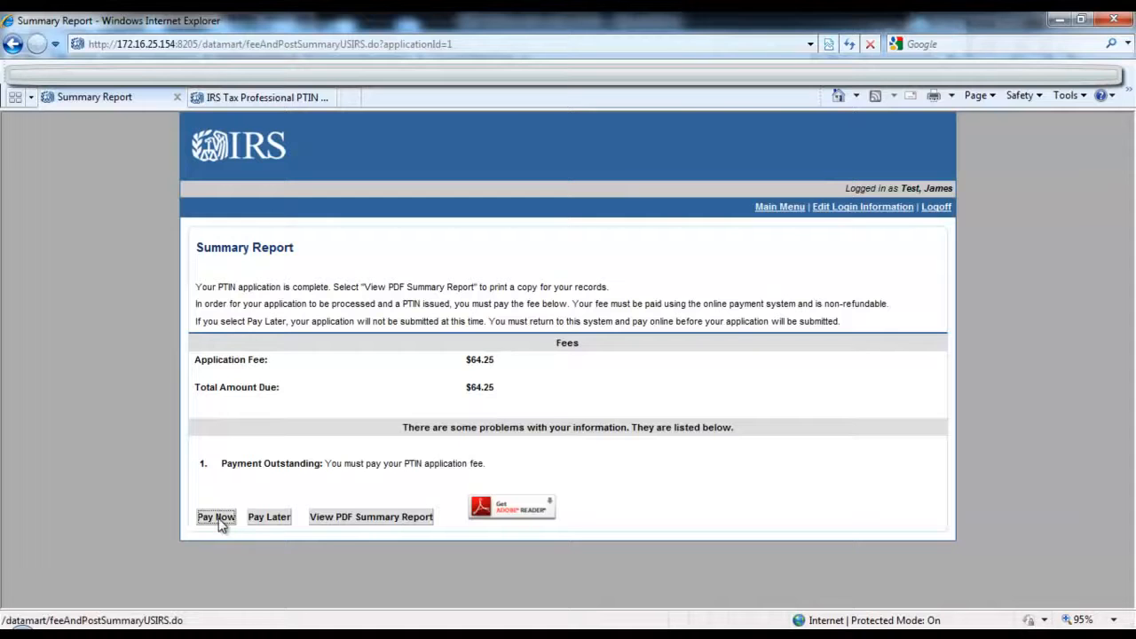
# Step: Choose to pay the application fee now by credit card, accepting the payment terms and confirming the payment details
pyautogui.click(219, 521)
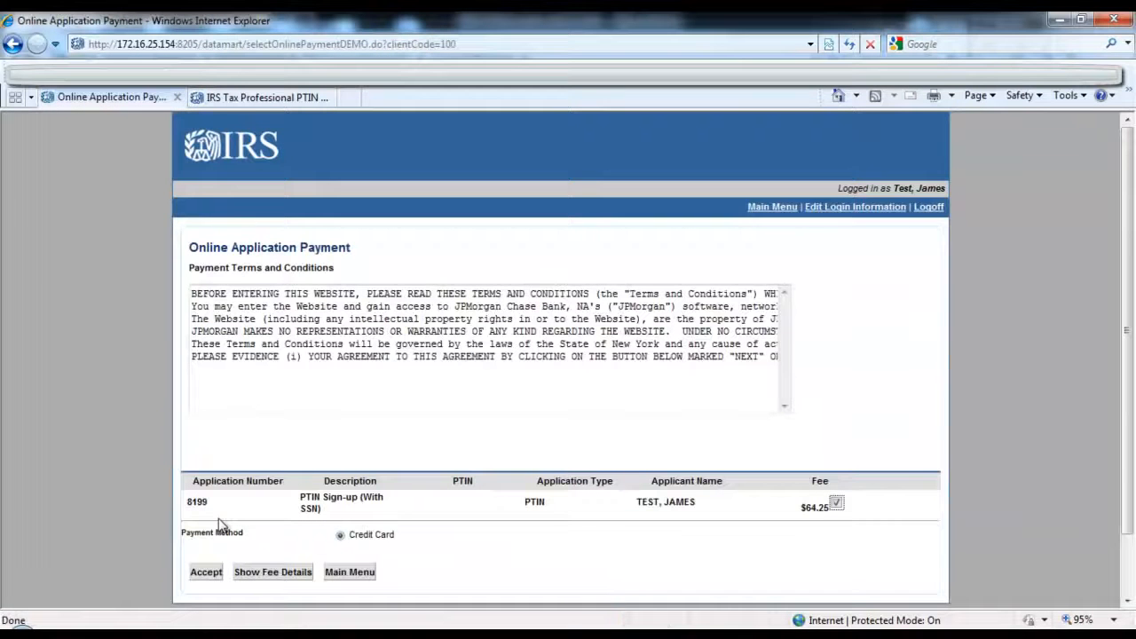
pyautogui.click(204, 575)
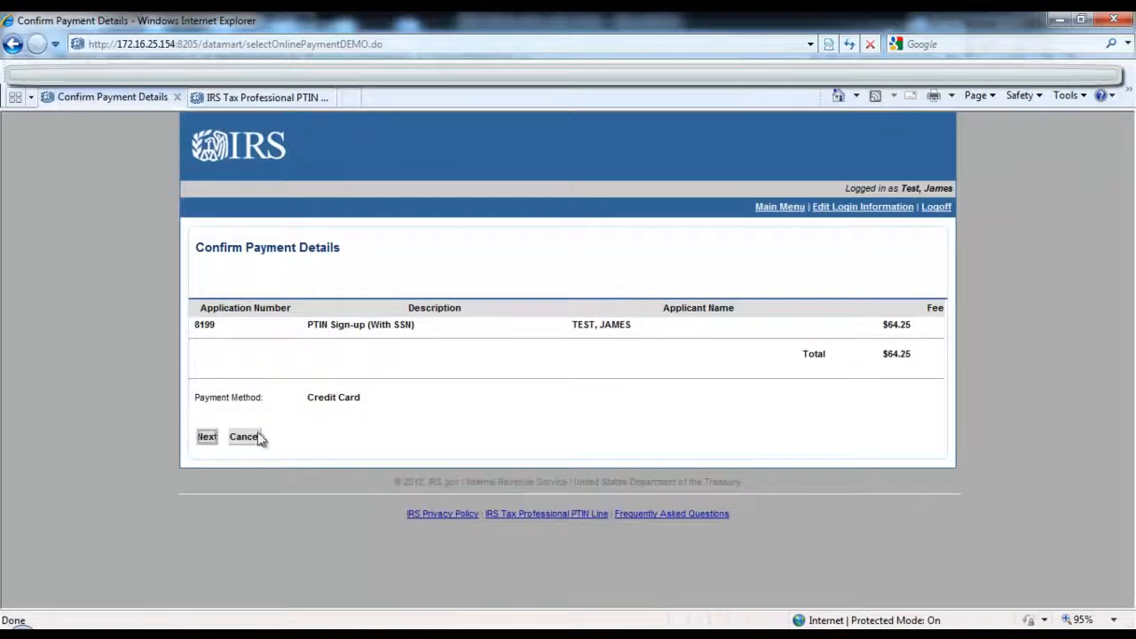
pyautogui.click(202, 438)
pyautogui.click(205, 451)
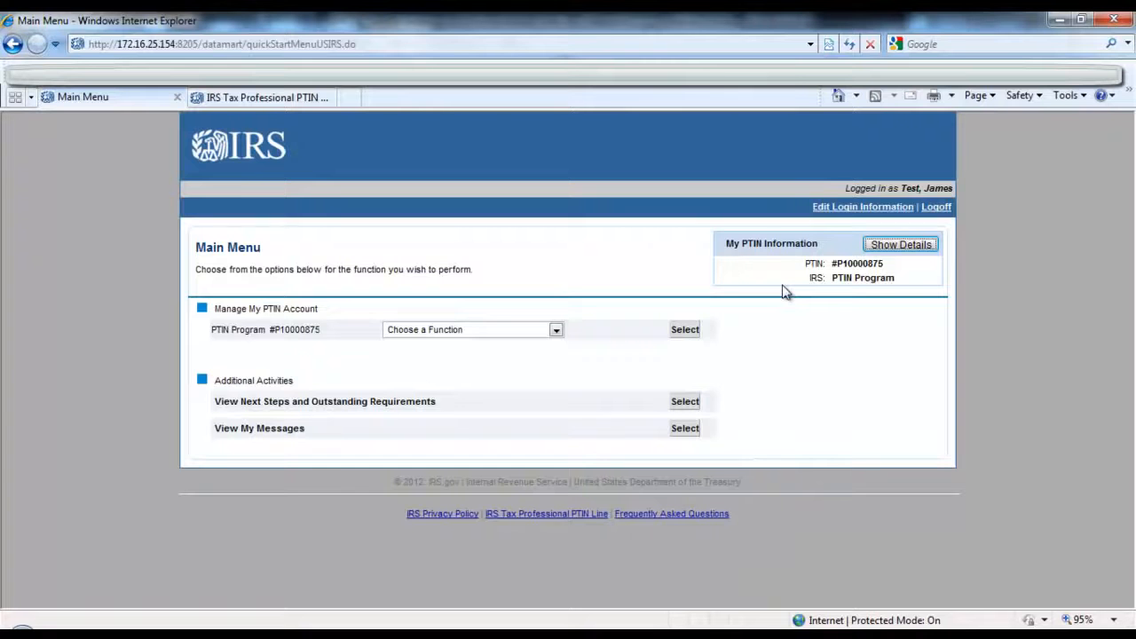
# Step: Show the full details of the My PTIN Information section on the main menu
pyautogui.click(933, 248)
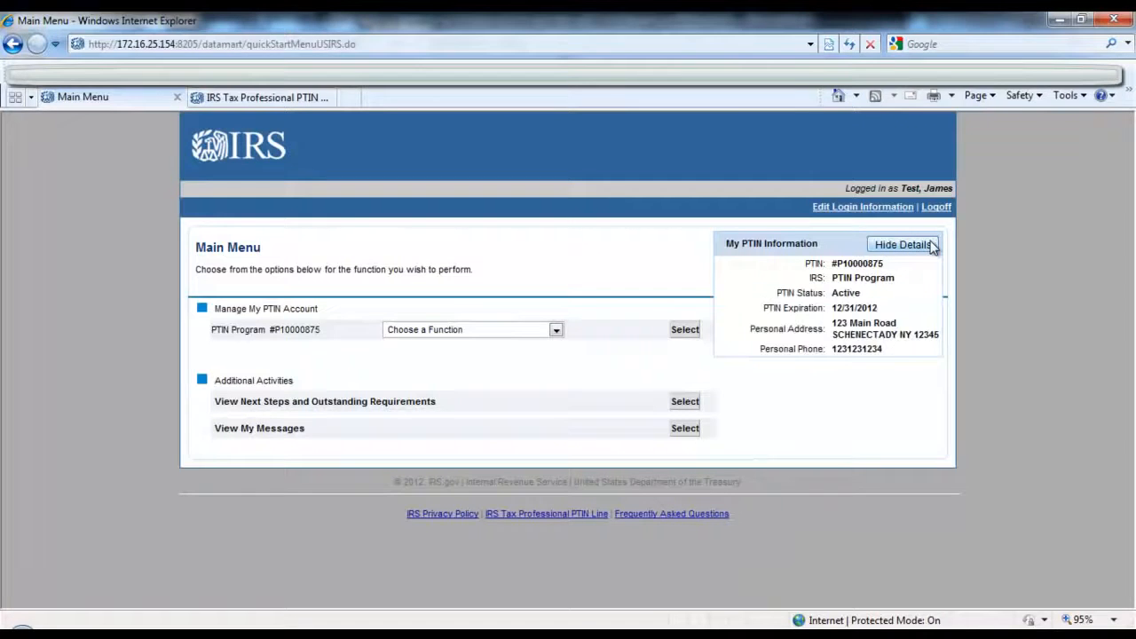